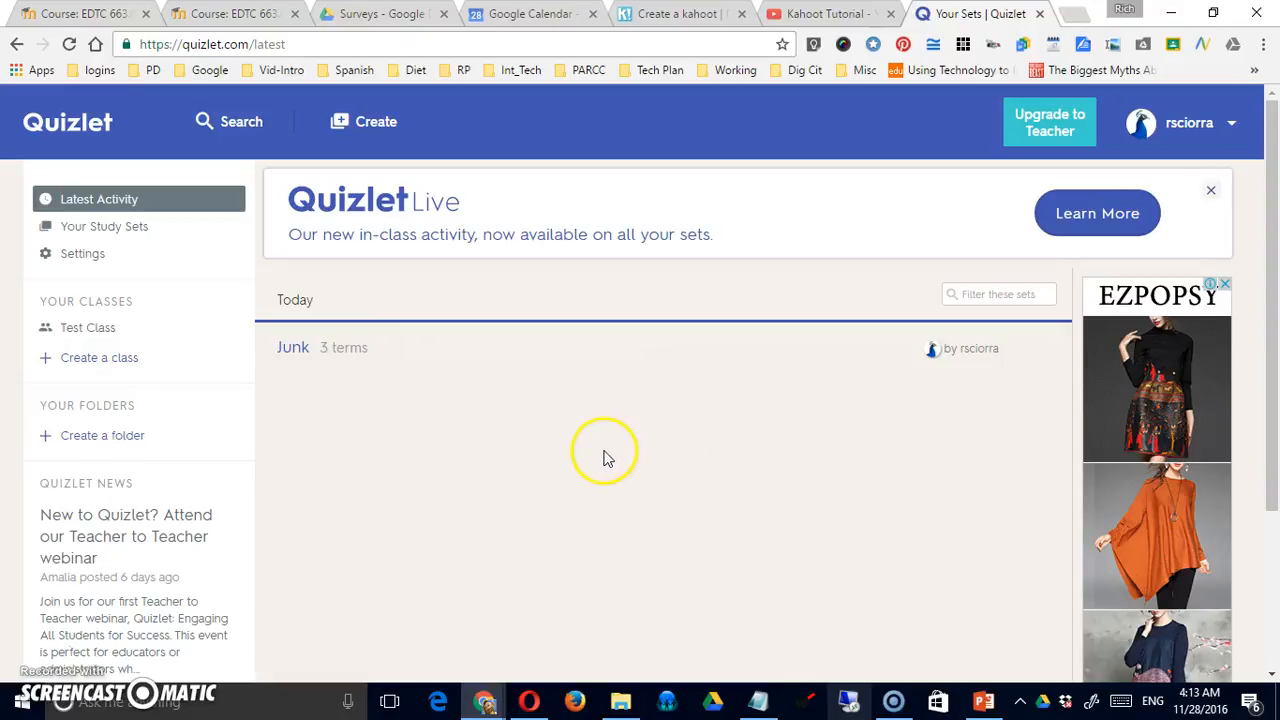
left_click(1230, 130)
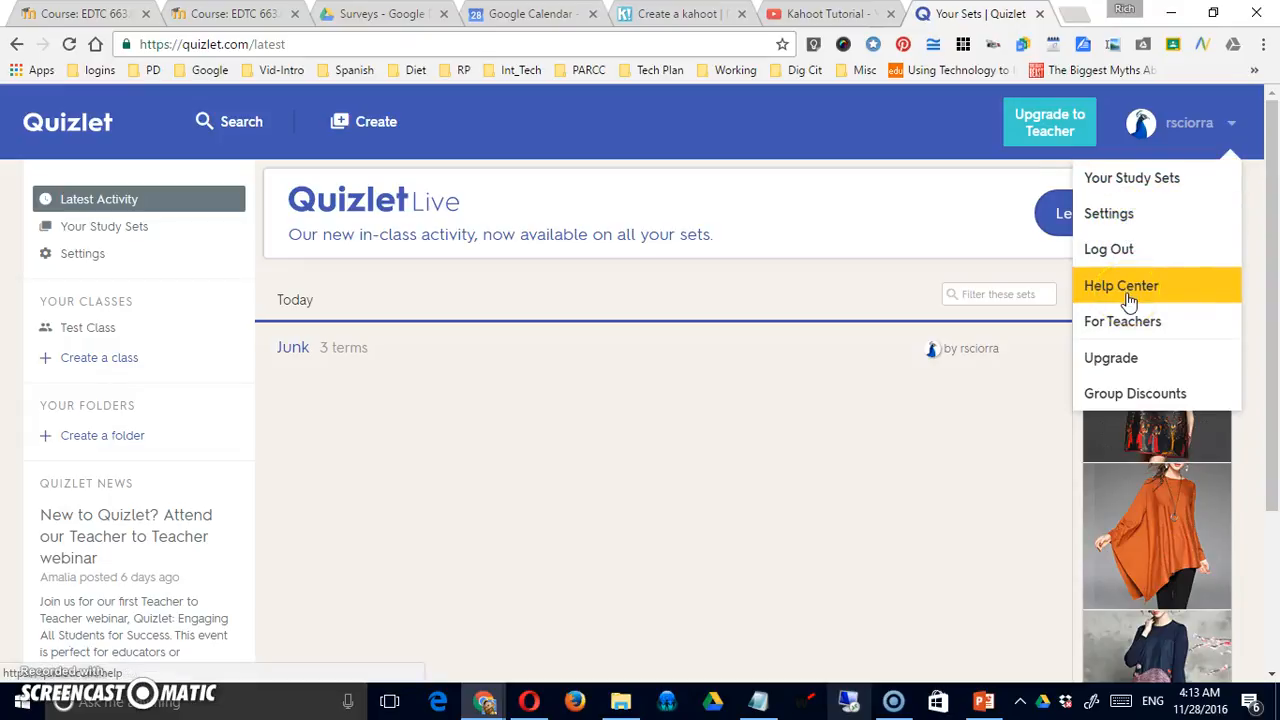
left_click(1113, 364)
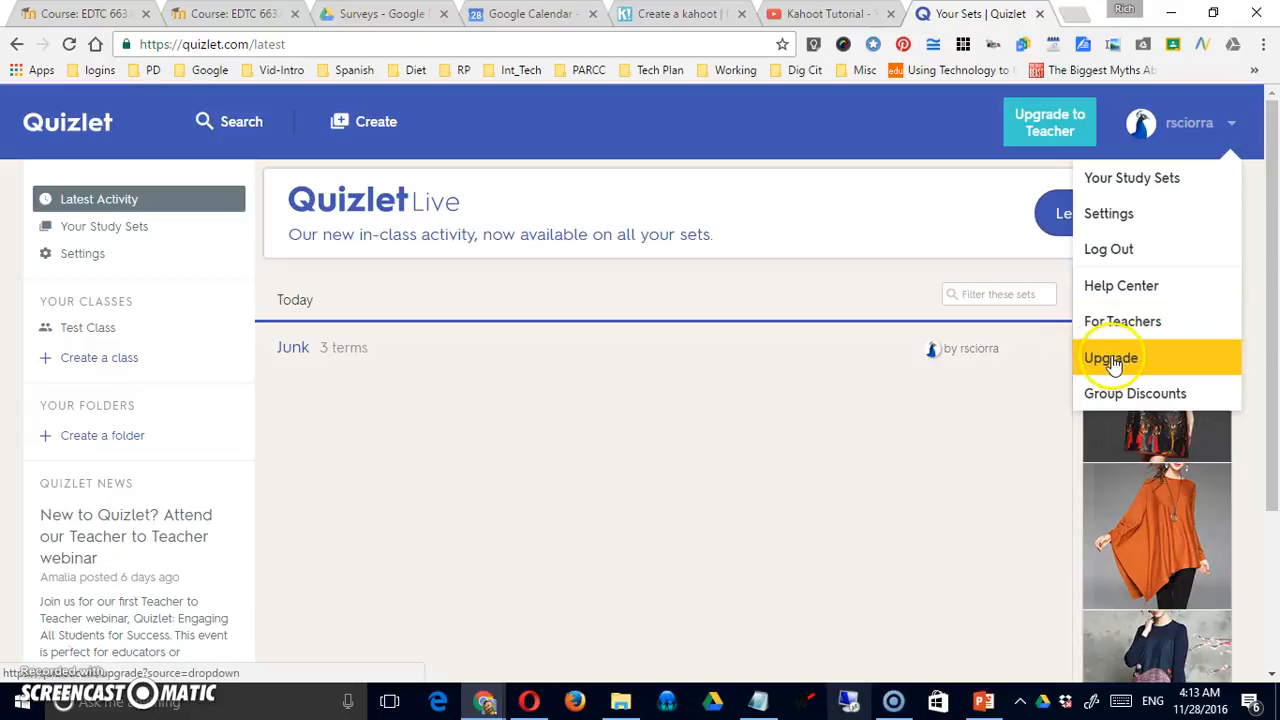
left_click(727, 388)
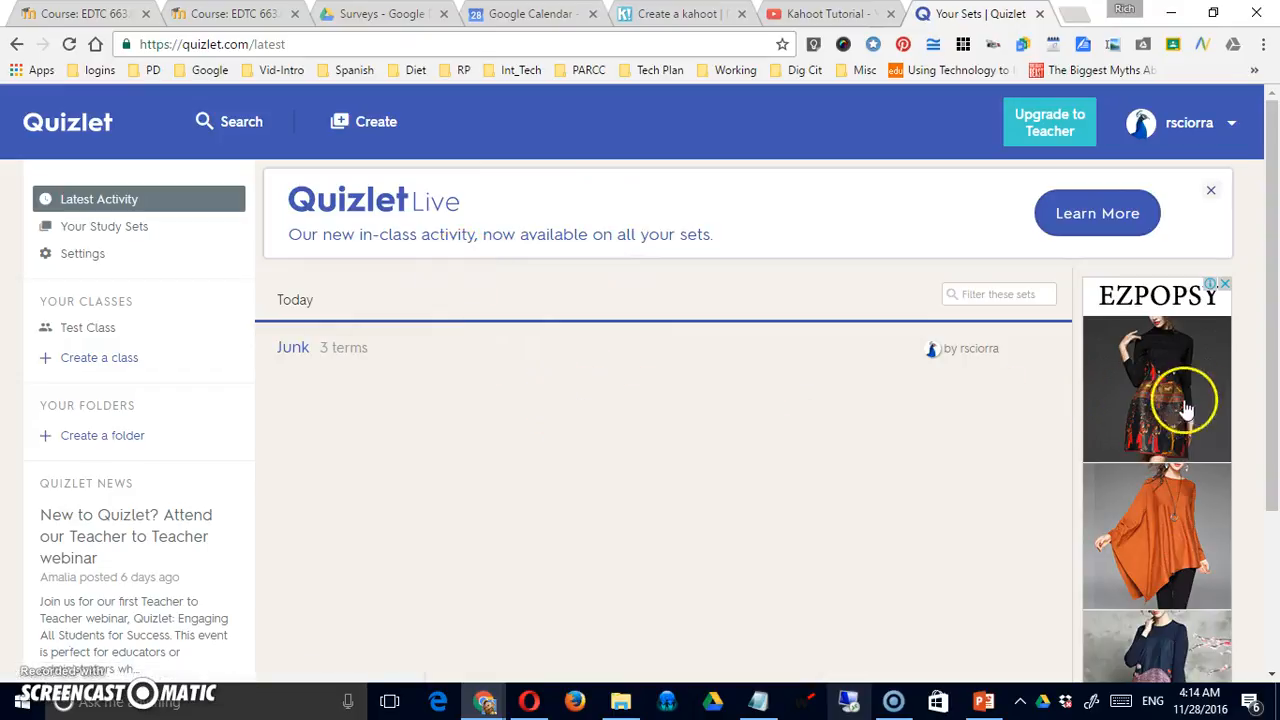
left_click(1227, 286)
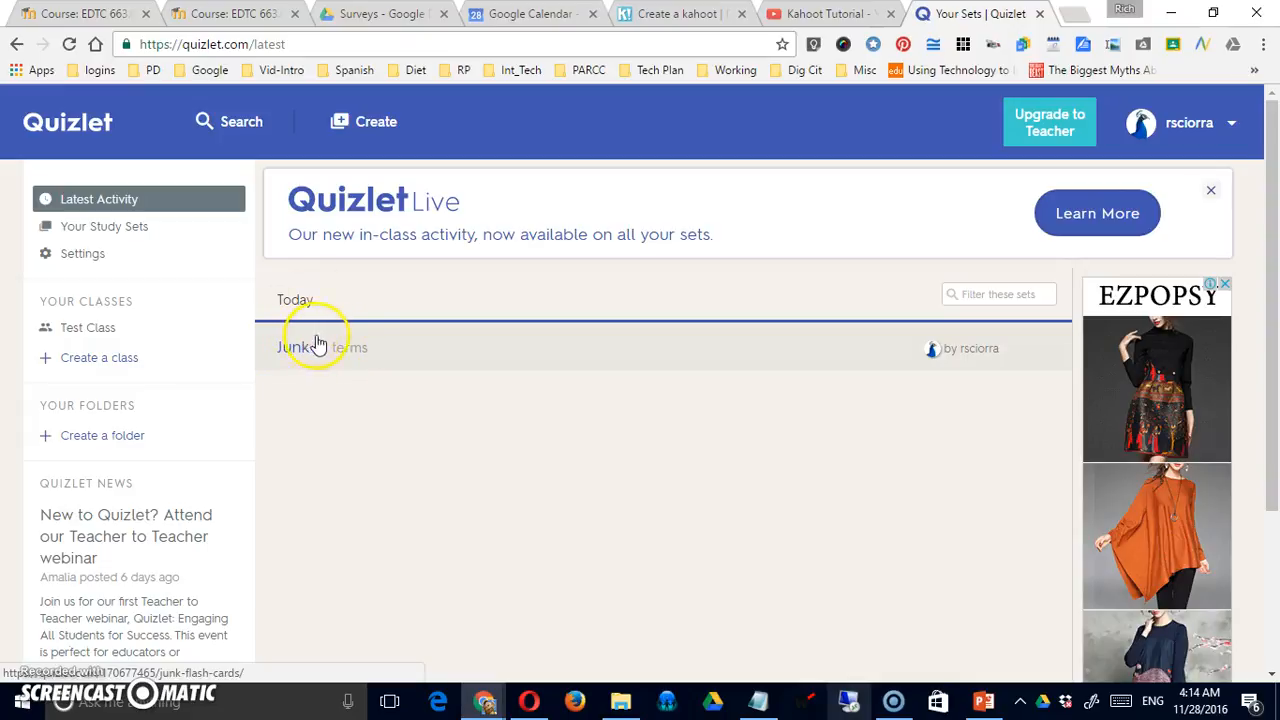
- Look through the account's own study sets, studied sets and classes
left_click(112, 225)
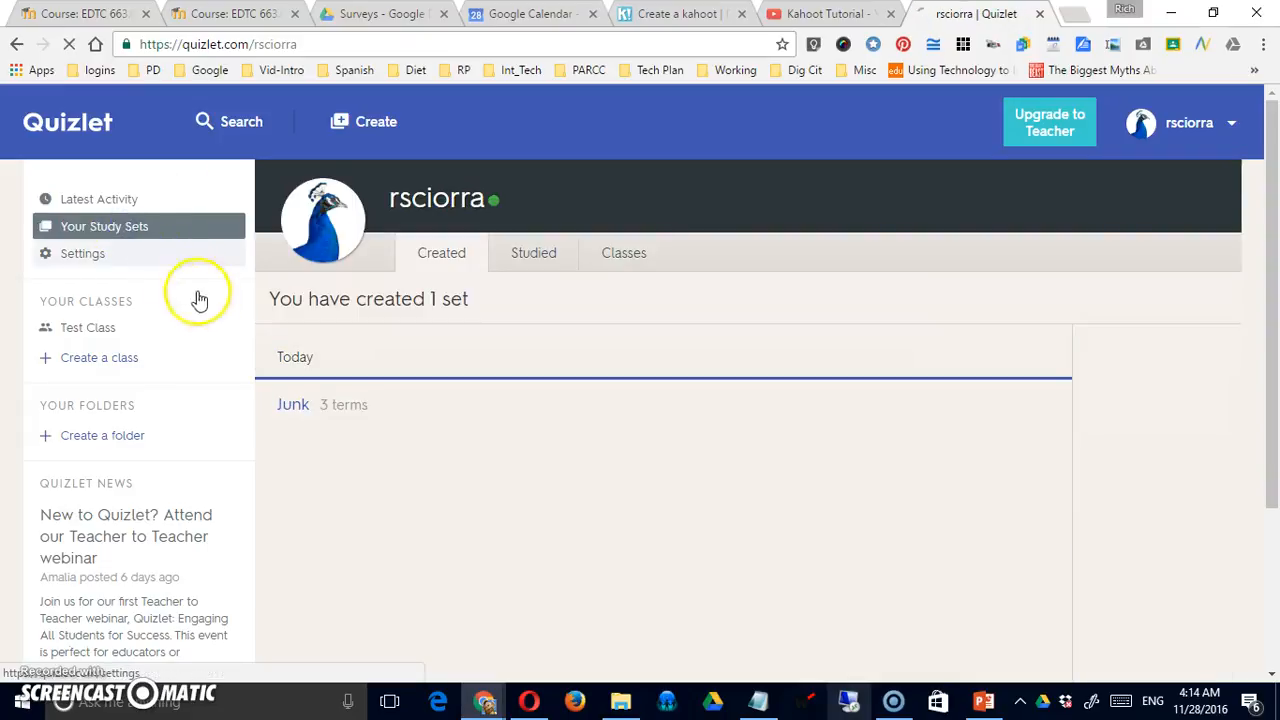
left_click(426, 253)
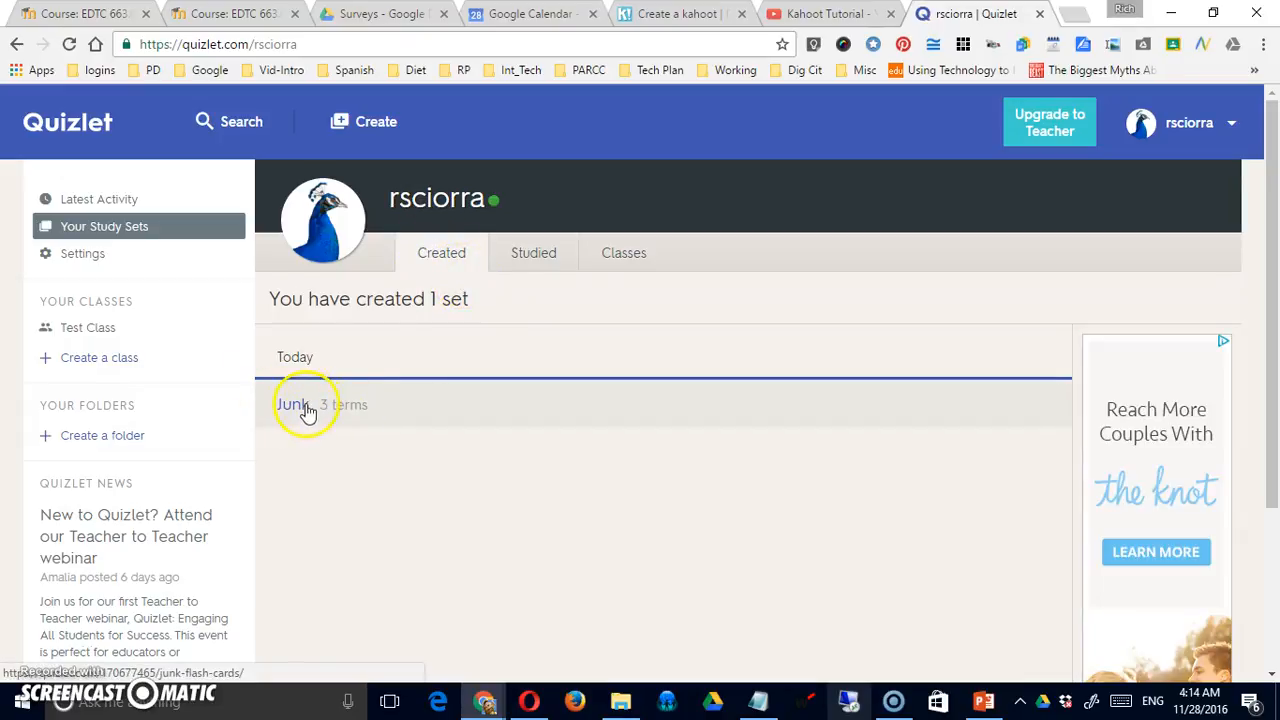
left_click(532, 258)
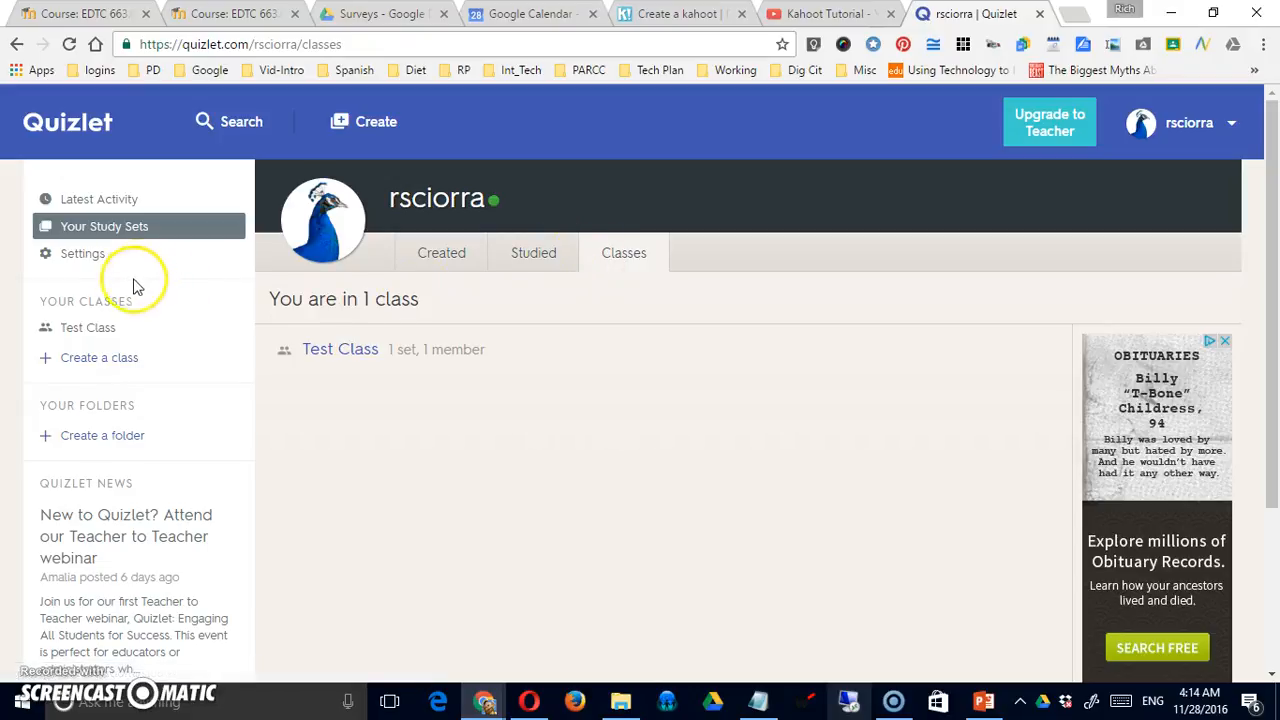
- Review the account settings, including the profile picture, account type and language options
left_click(96, 254)
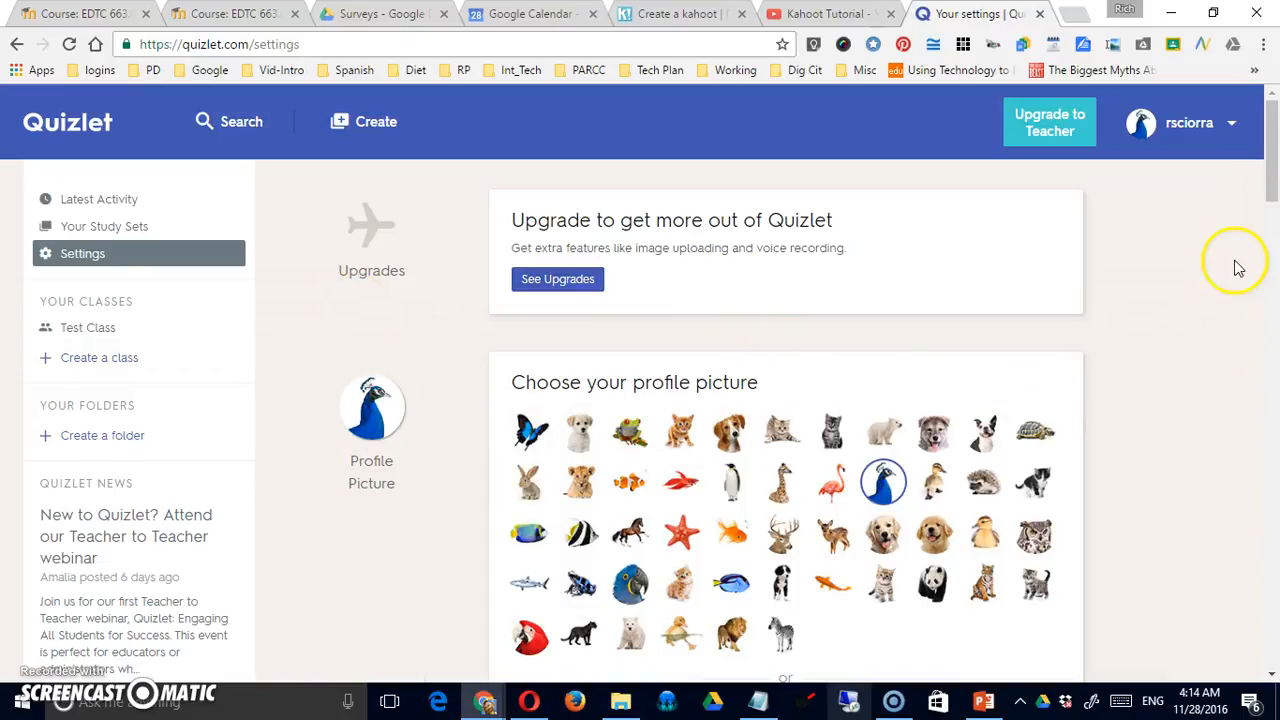
left_click_drag(1268, 192, 1274, 311)
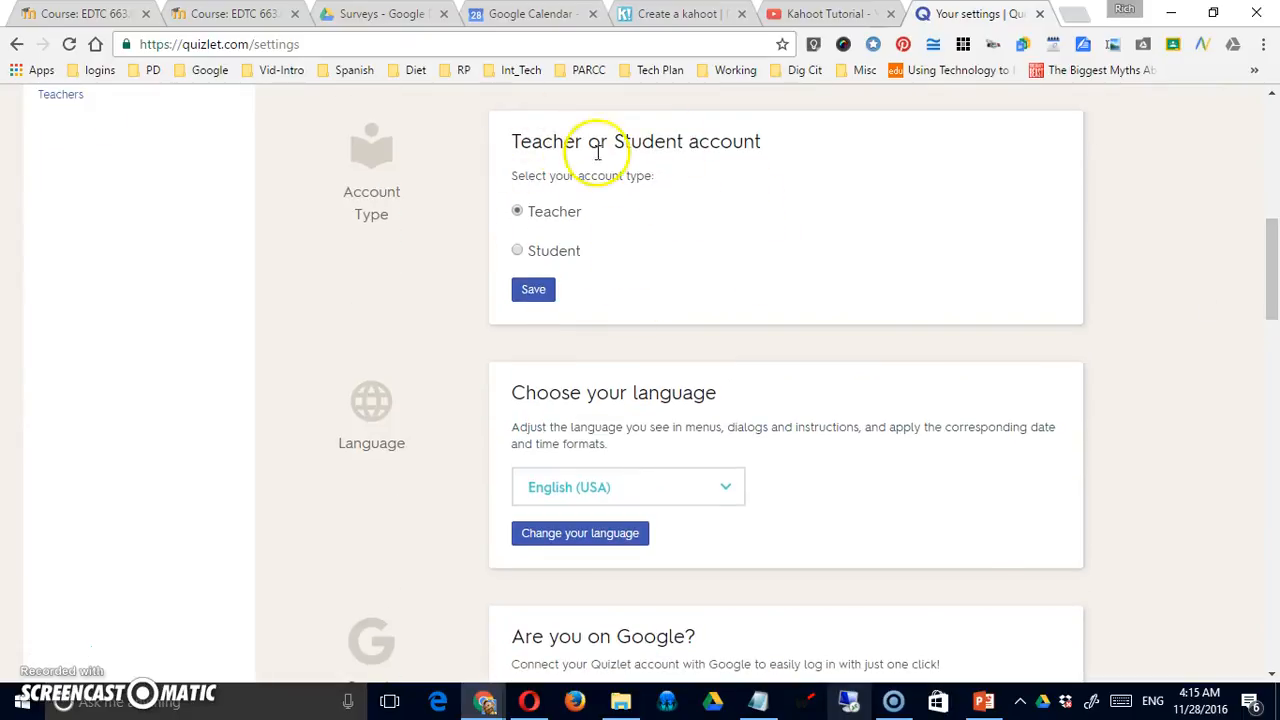
left_click_drag(1274, 310, 1273, 135)
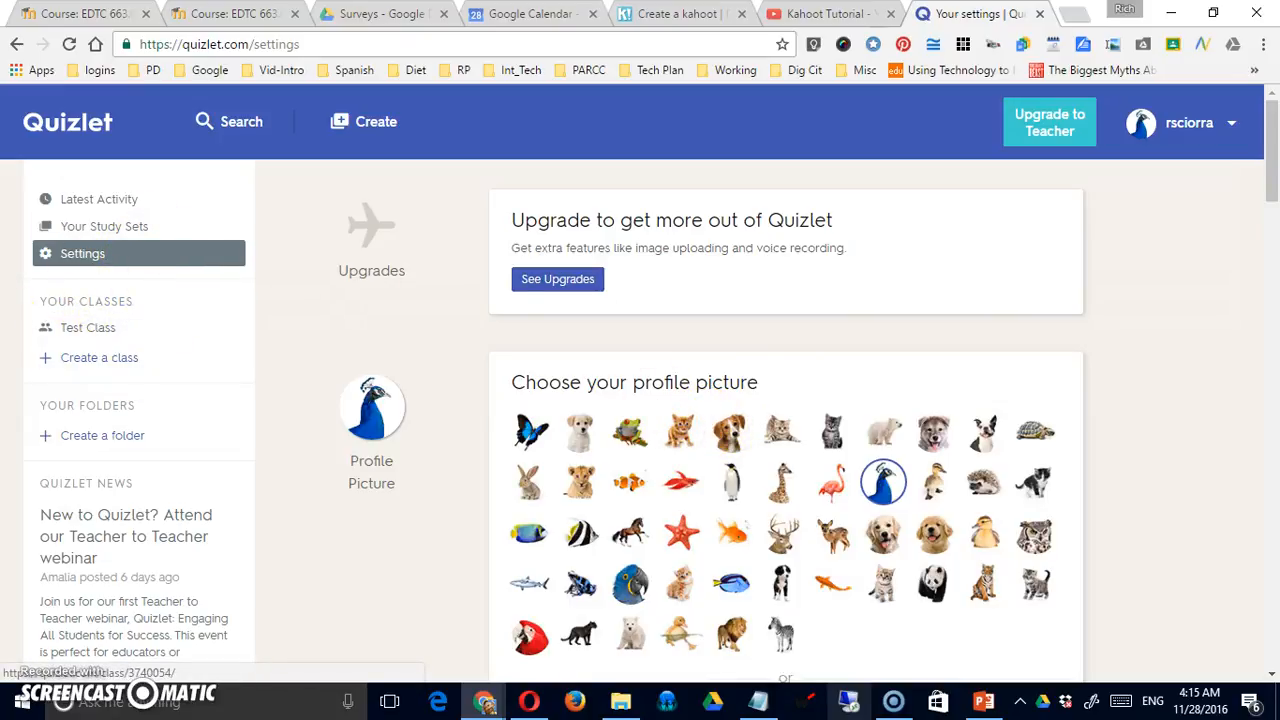
- Create a class named "Test Class II" with the description "This is only a test.", allowing students to add study sets and new members
left_click(99, 360)
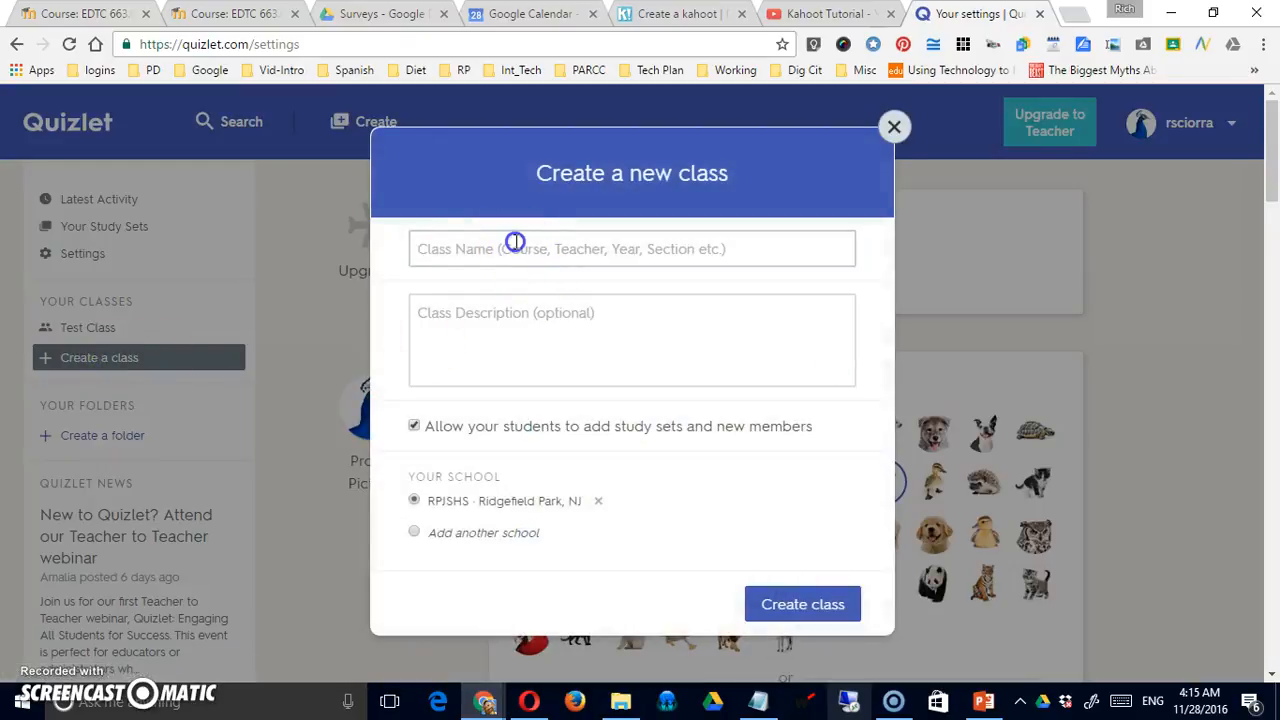
left_click(514, 242)
type("Test Class II")
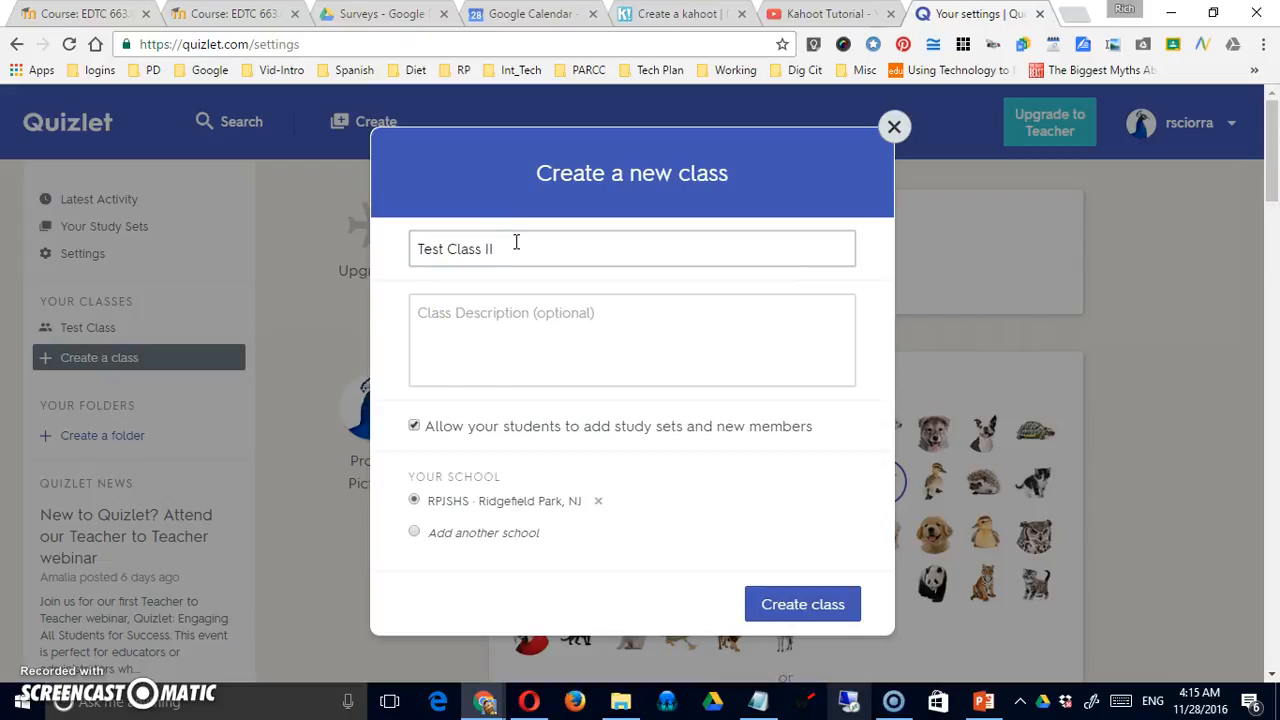
left_click(508, 346)
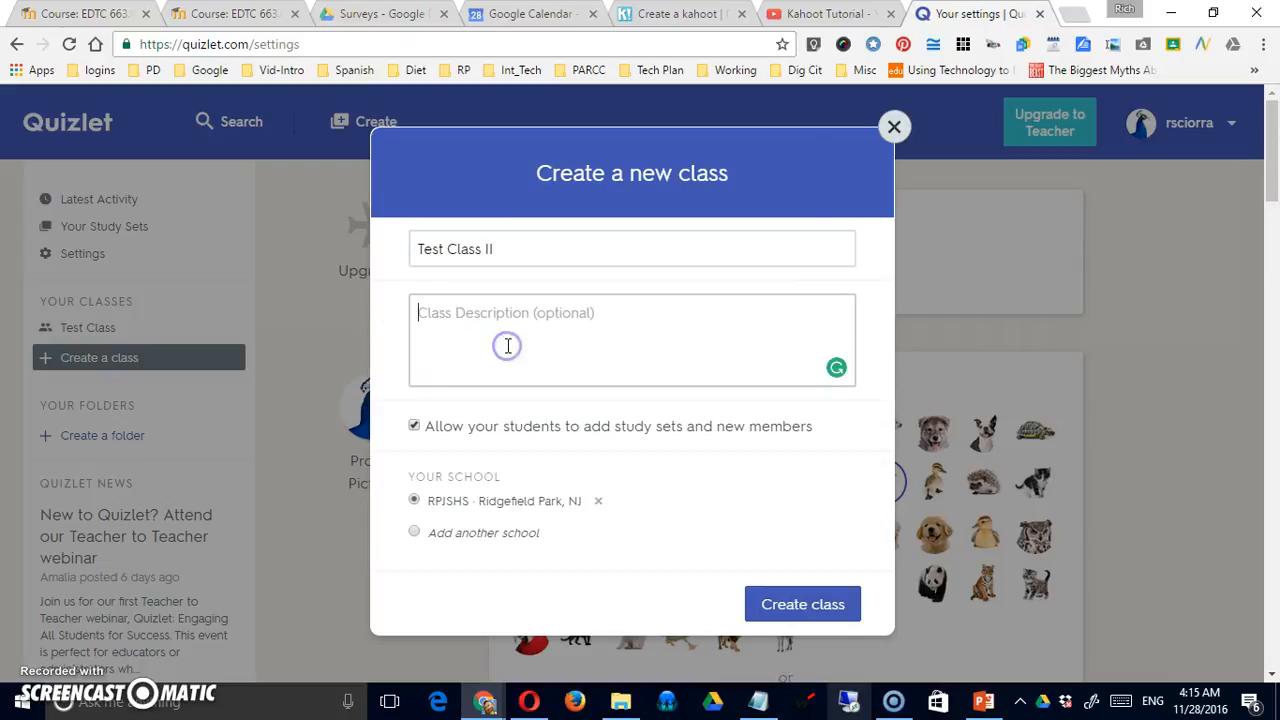
type("This is only")
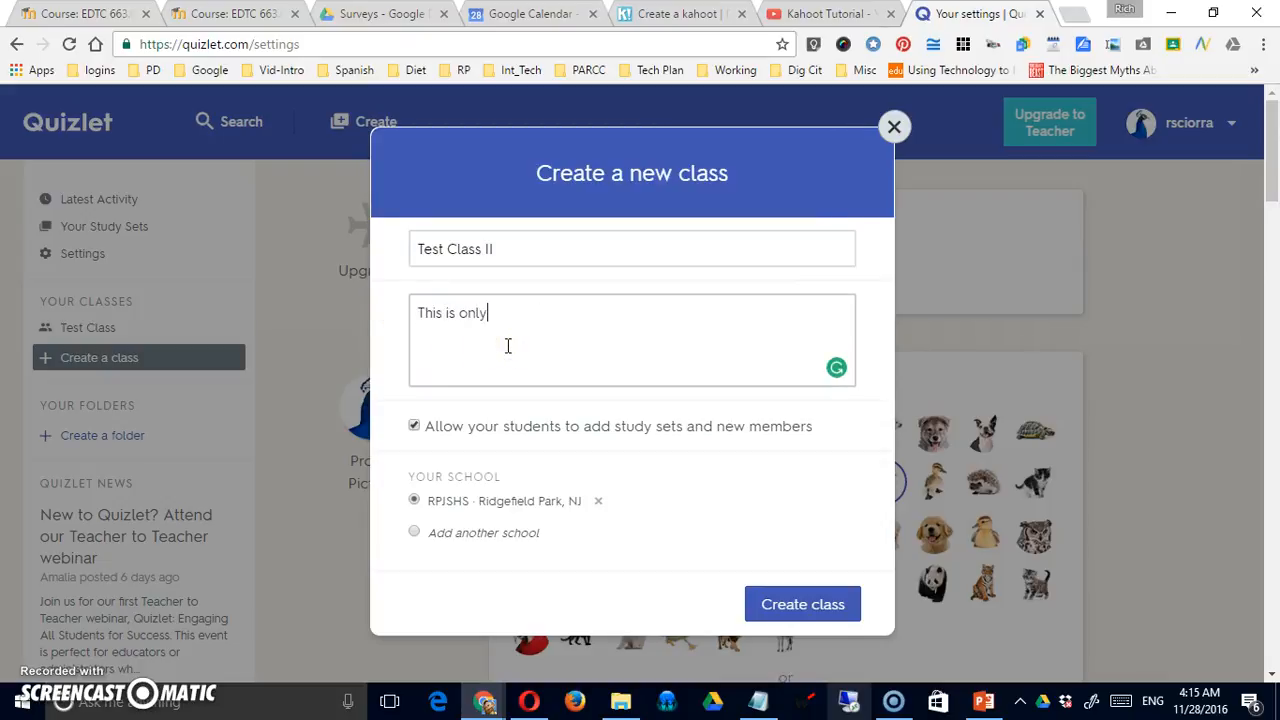
type(" a test.")
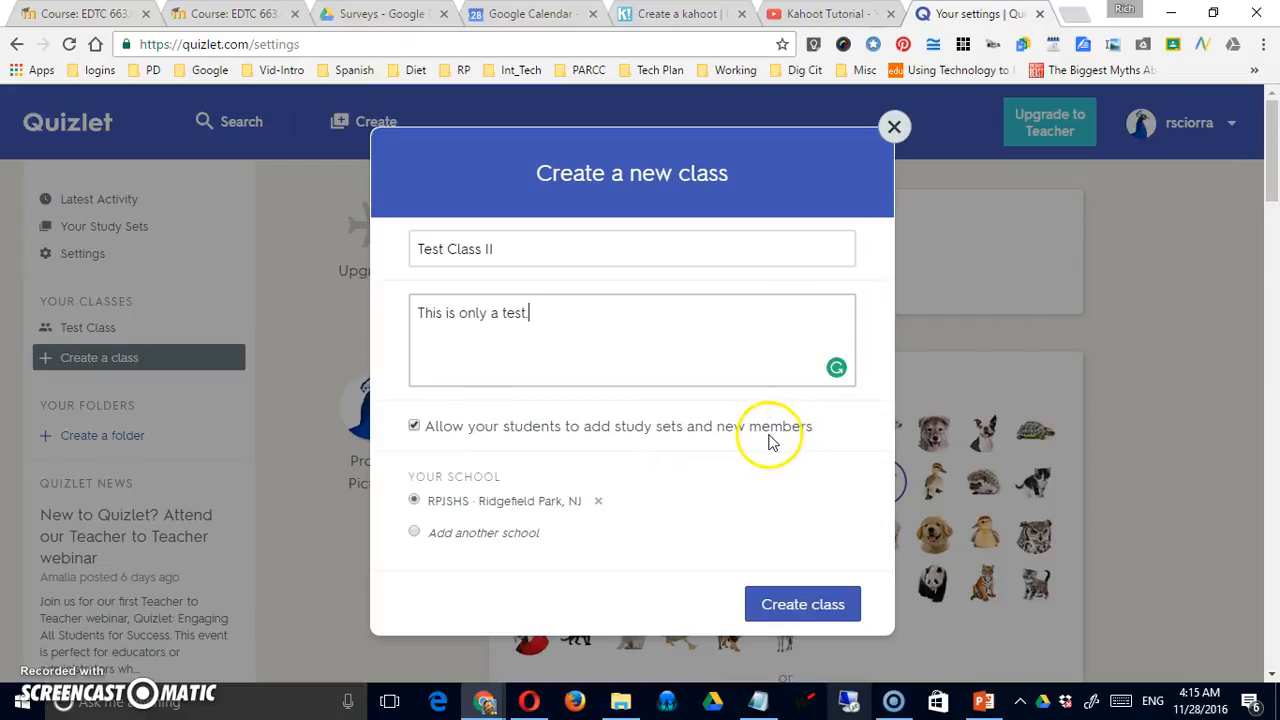
left_click(416, 426)
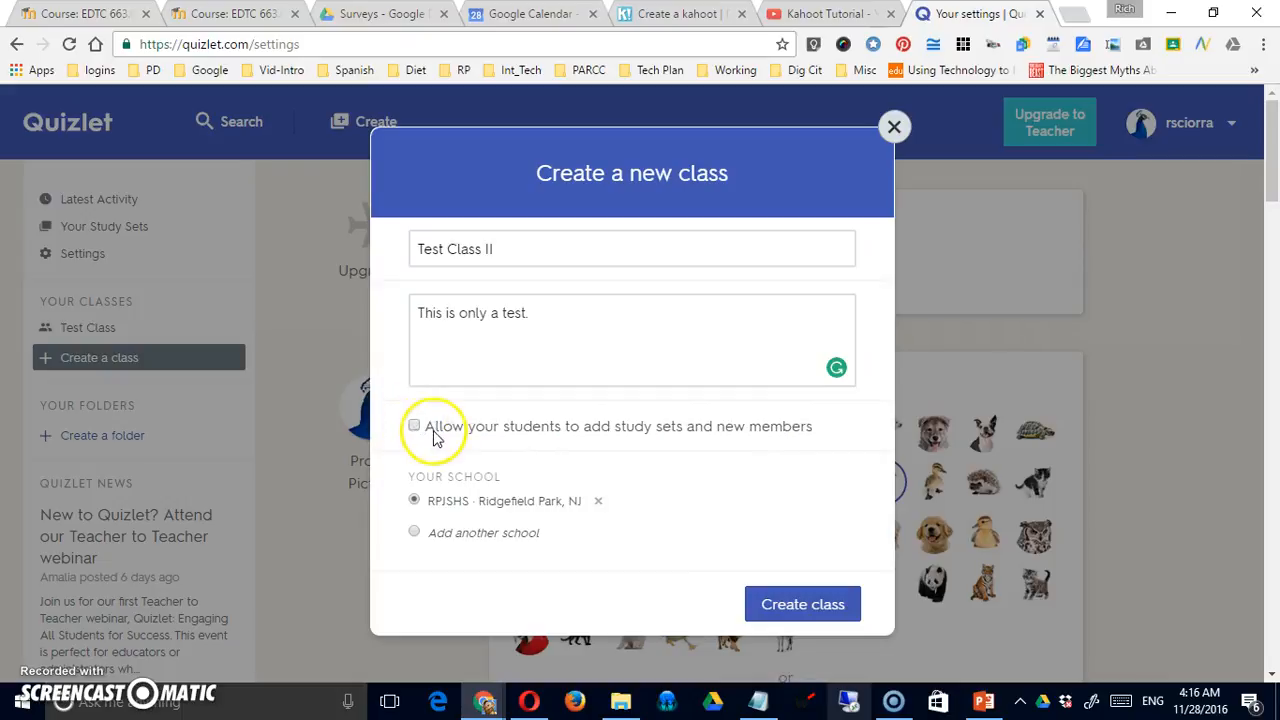
left_click(416, 427)
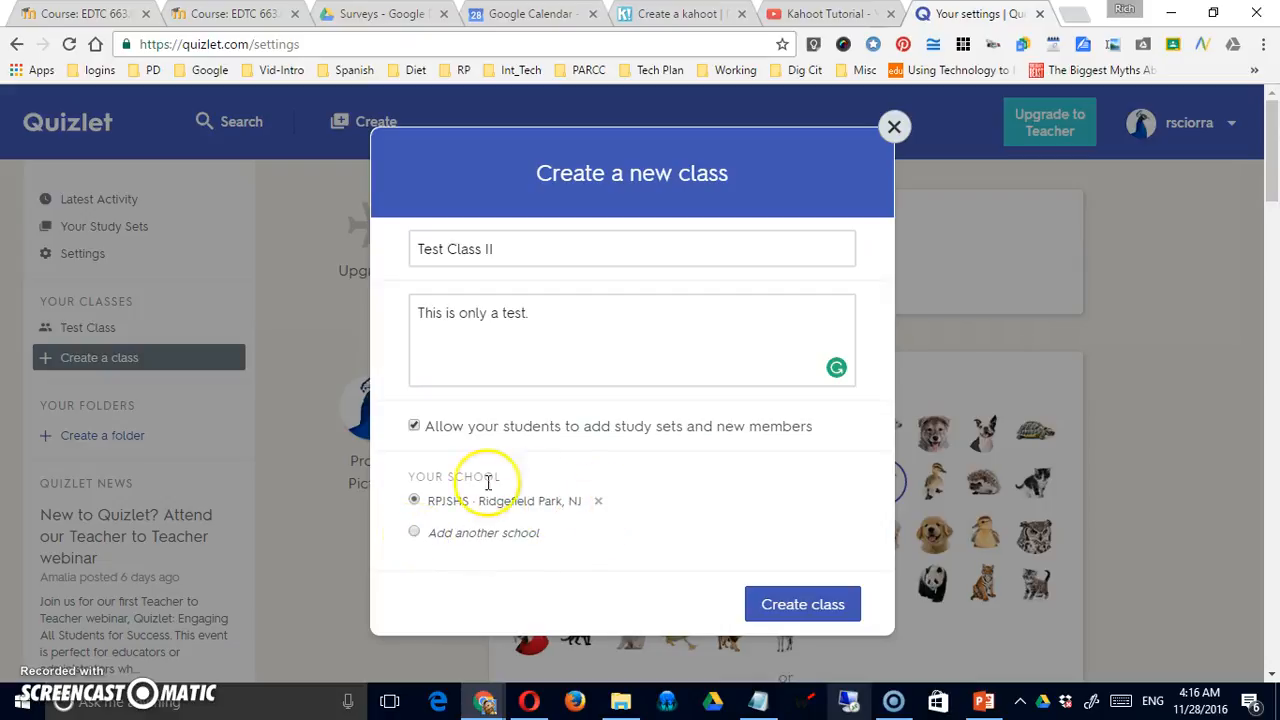
left_click(786, 606)
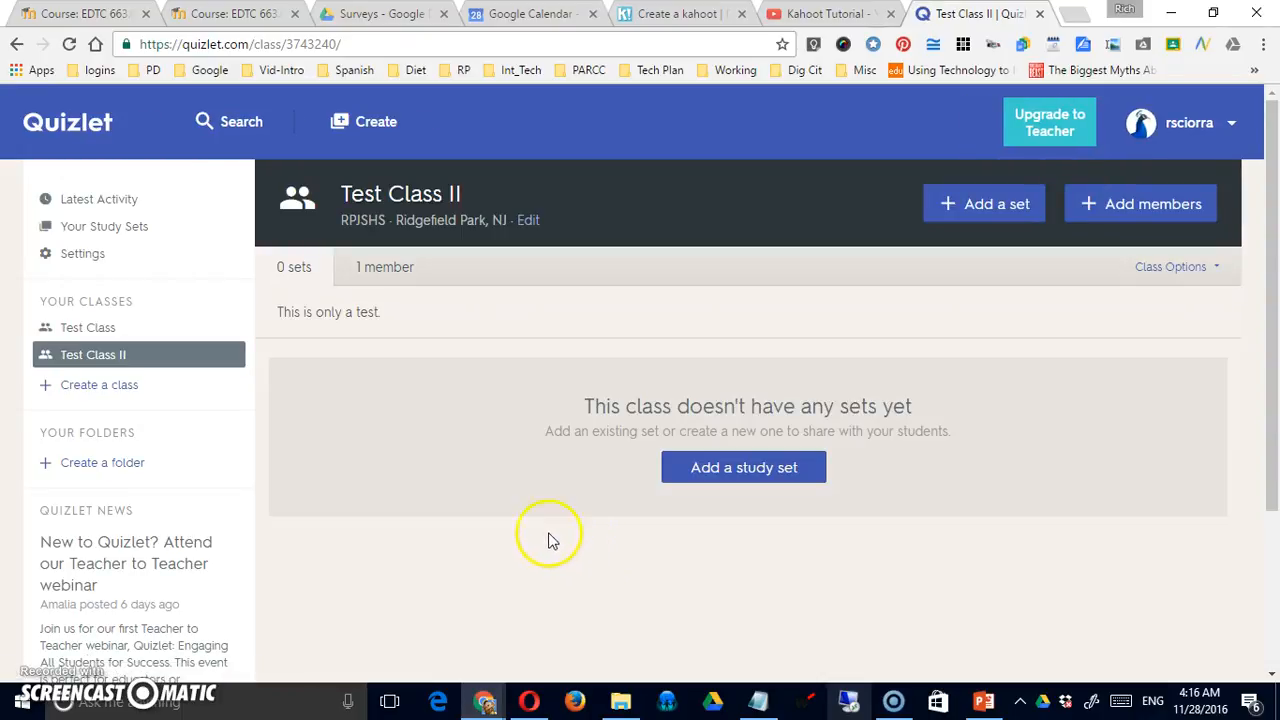
- Compare the contents of Test Class and Test Class II, ending on Test Class II
left_click(90, 328)
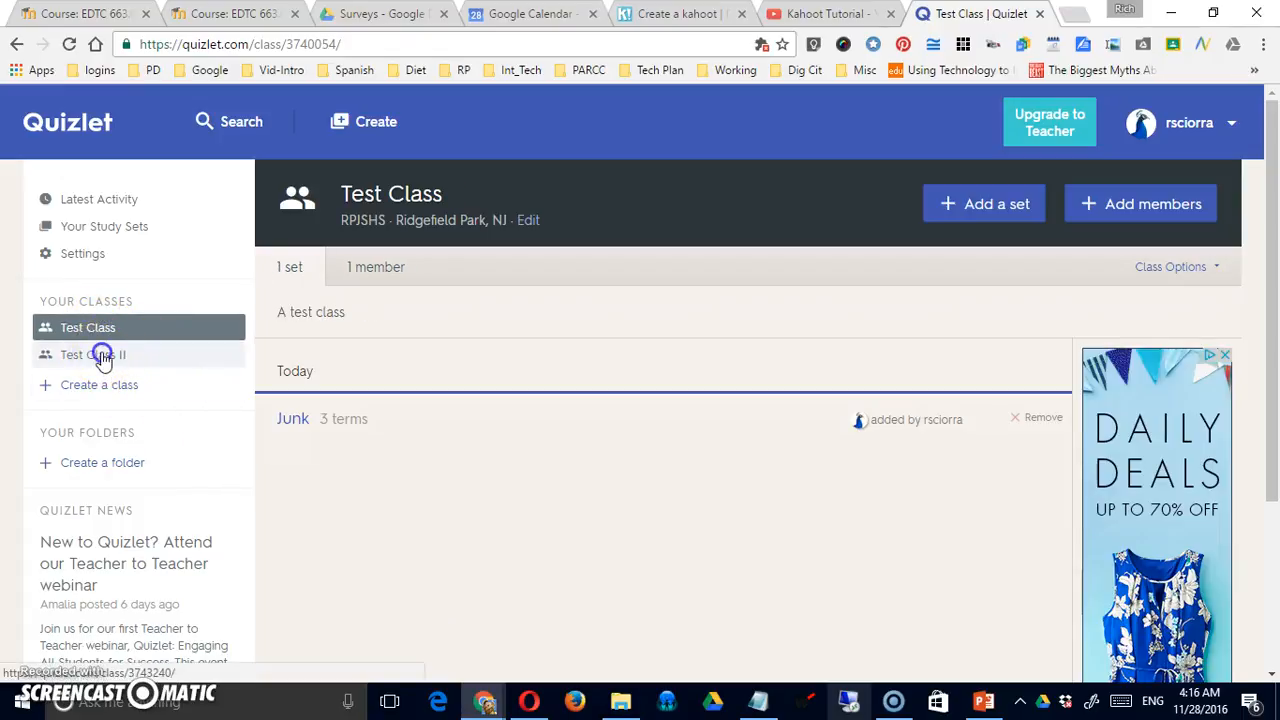
left_click(103, 357)
left_click(87, 328)
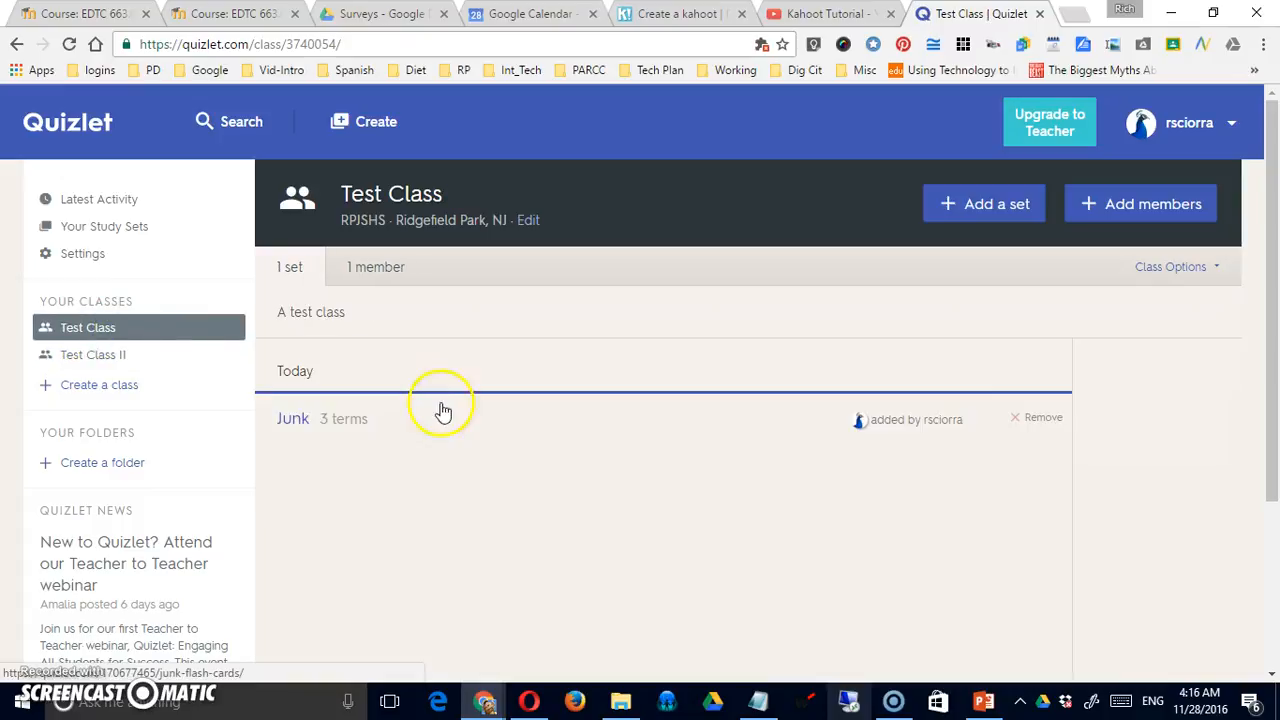
left_click(112, 355)
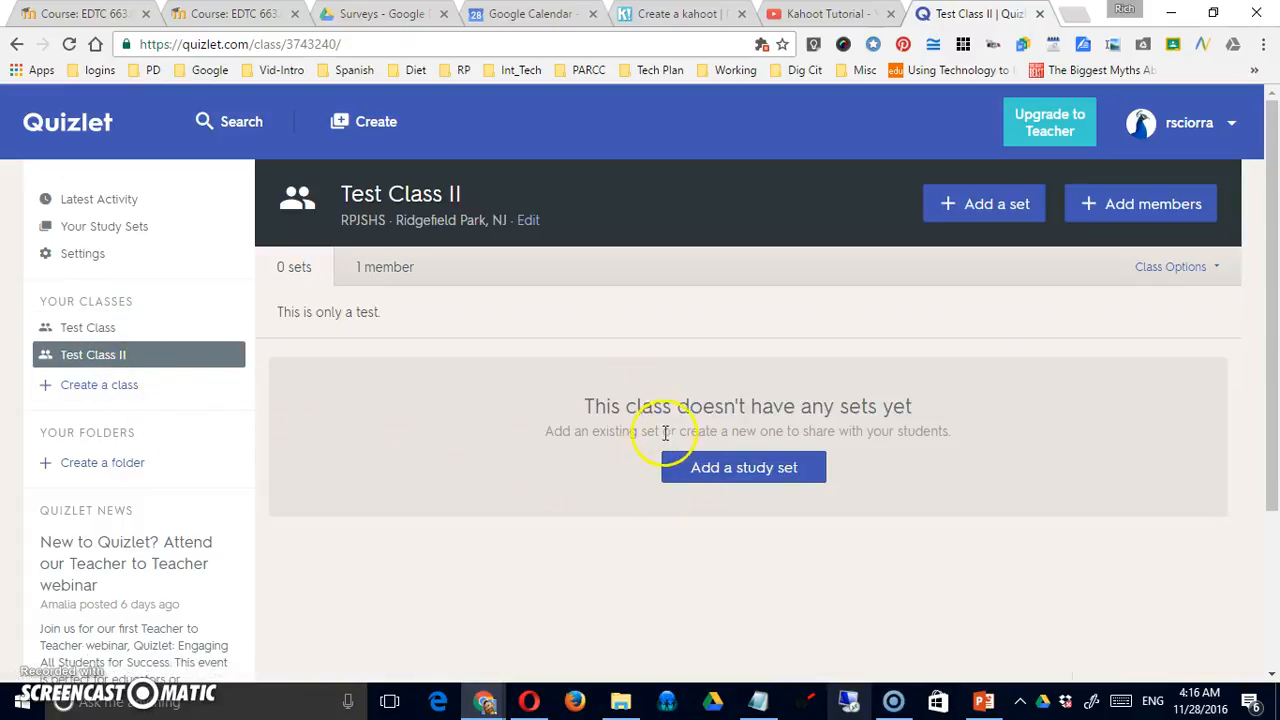
- View the members of Test Class II and highlight the join link for students
left_click(401, 268)
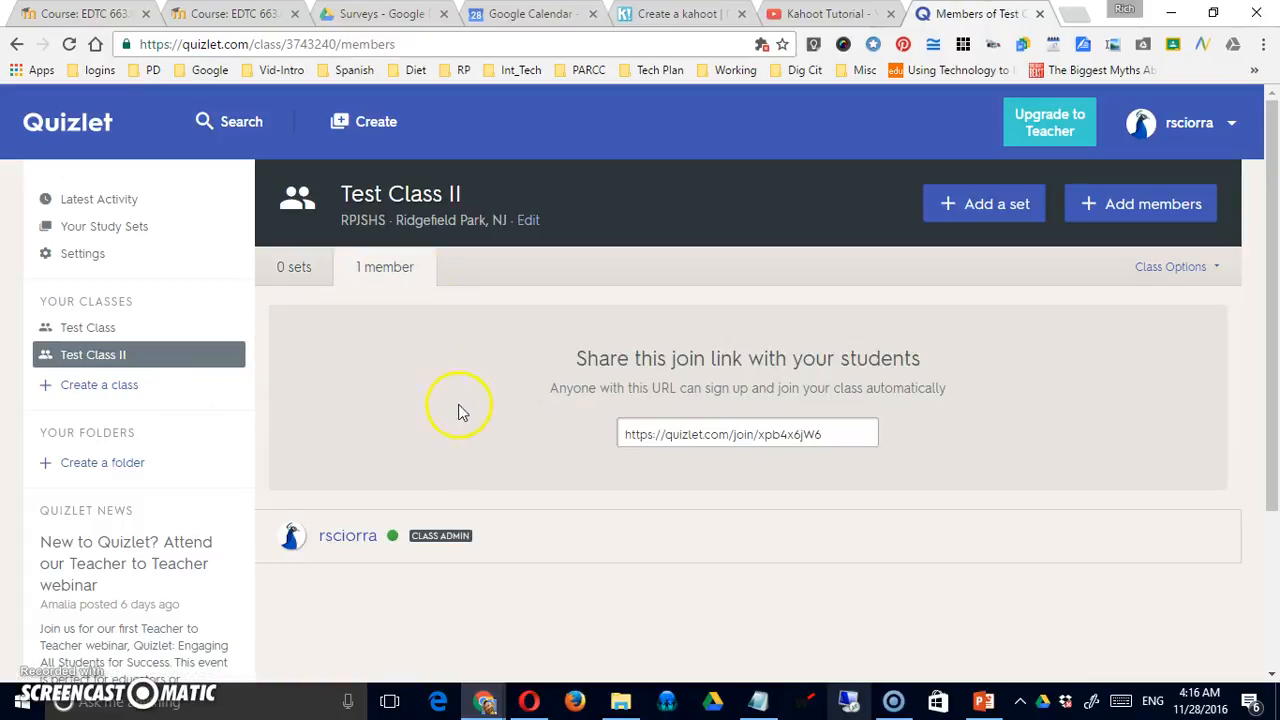
left_click_drag(840, 434, 602, 433)
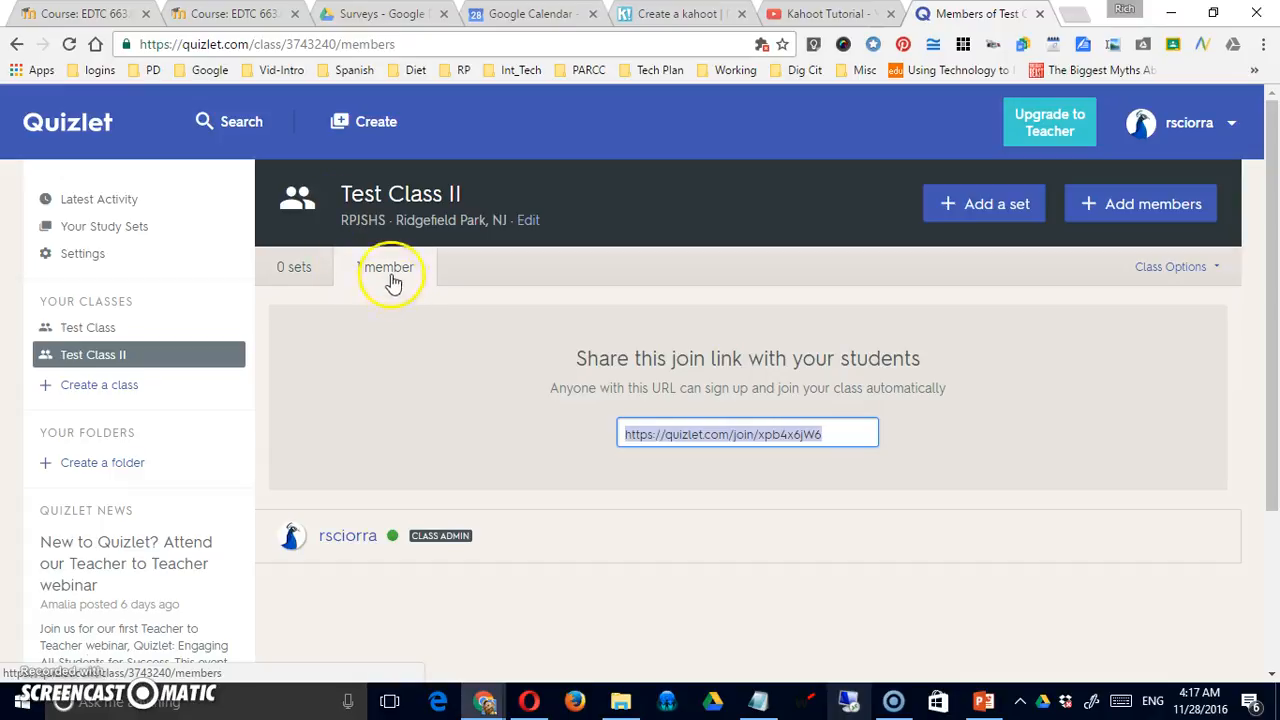
left_click(338, 398)
scroll(345, 402, "down", 2)
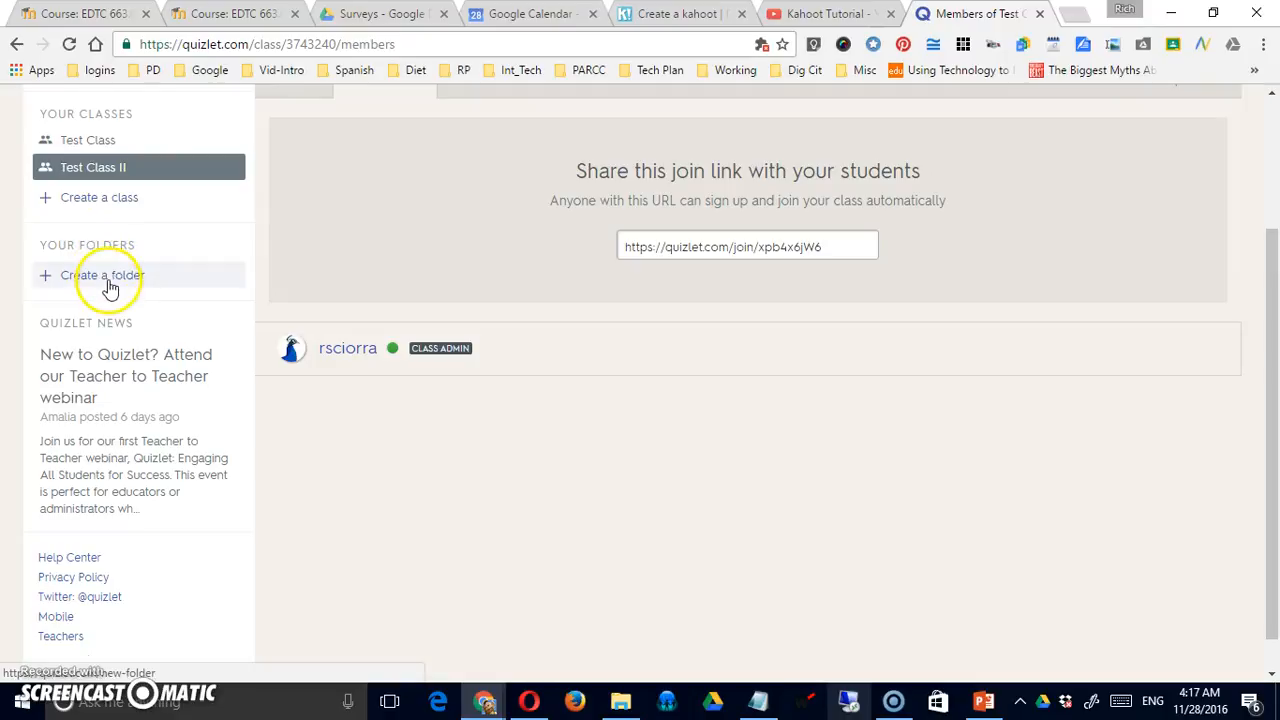
scroll(287, 345, "up", 2)
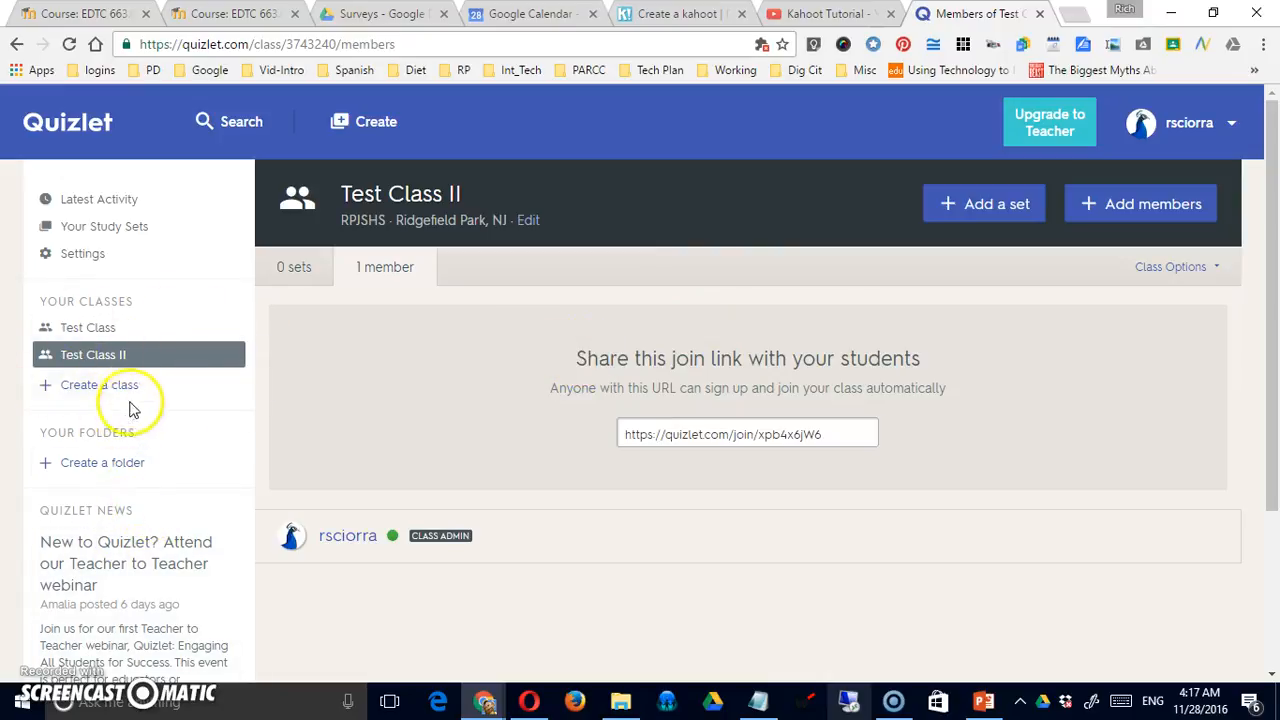
- Start a new study set for Test Class II and title it "Test Study Set"
left_click(92, 360)
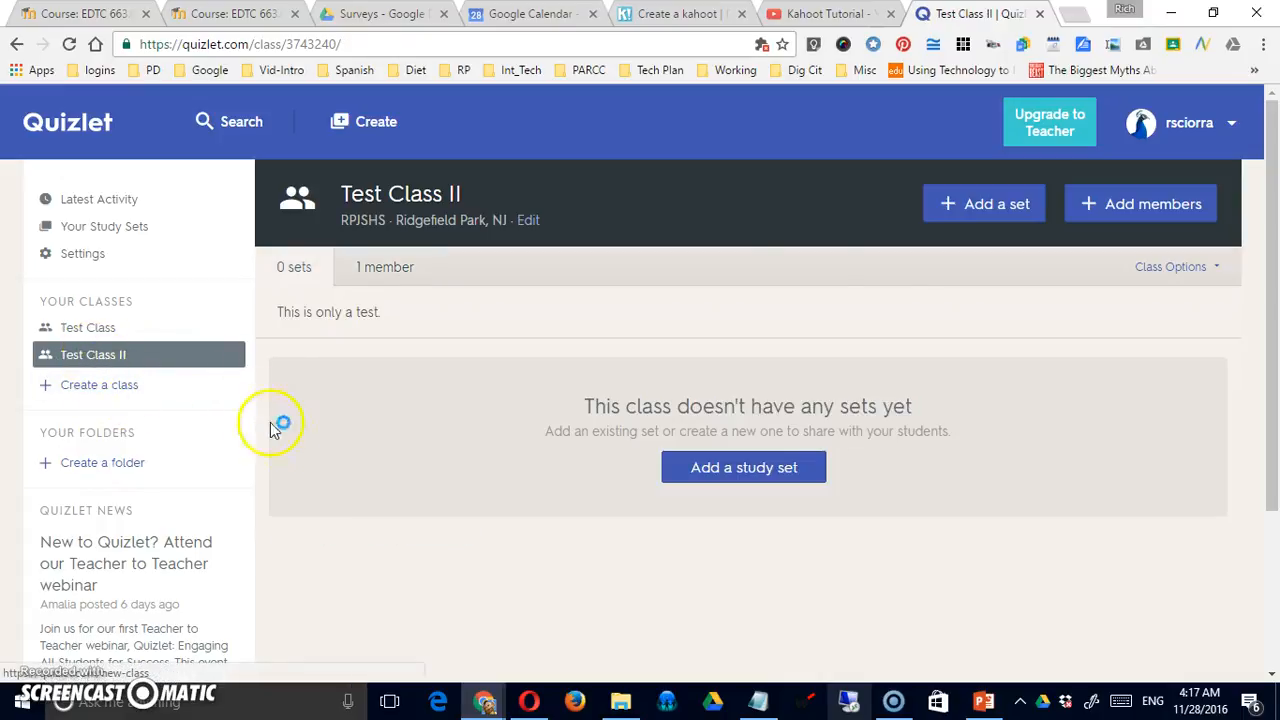
left_click(735, 476)
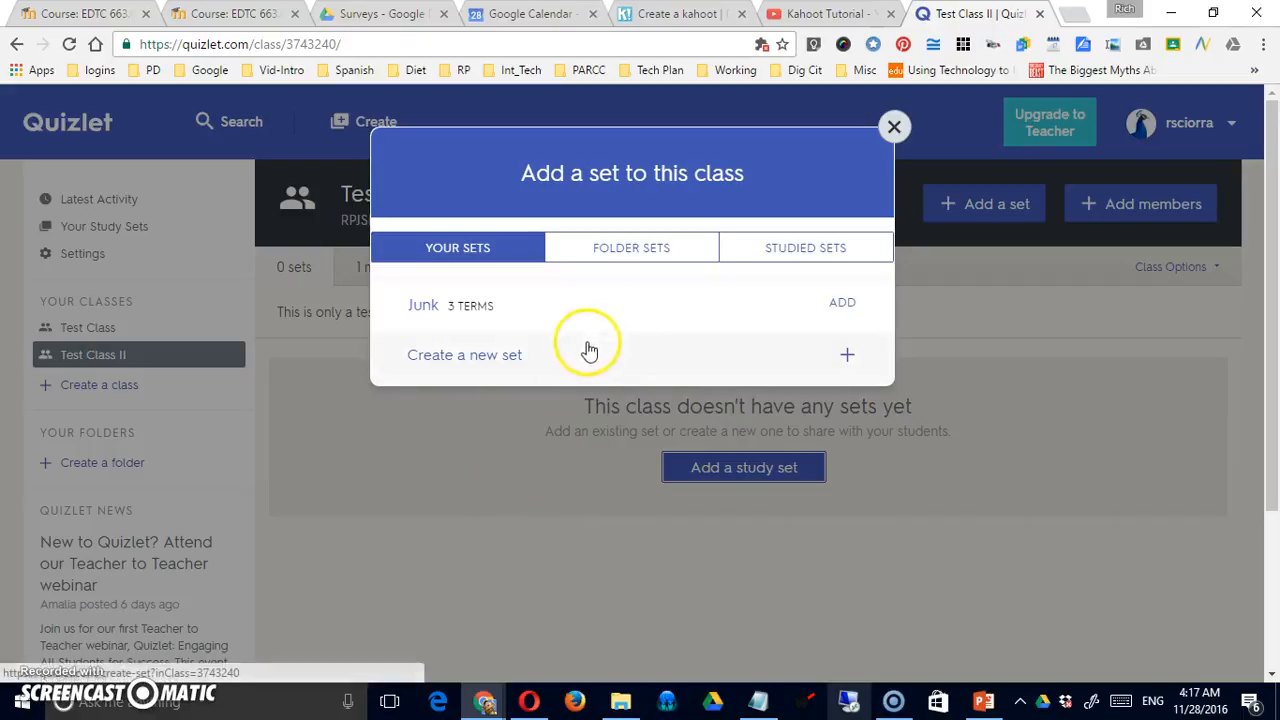
left_click(480, 358)
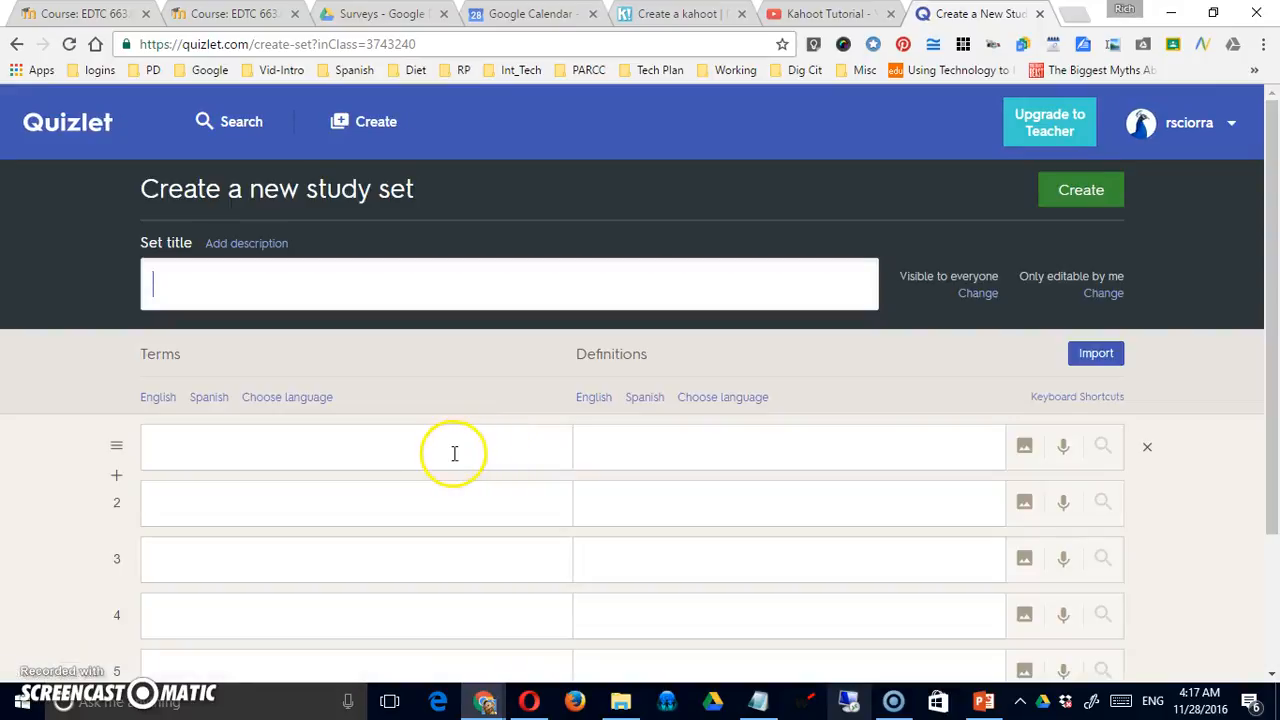
left_click(240, 273)
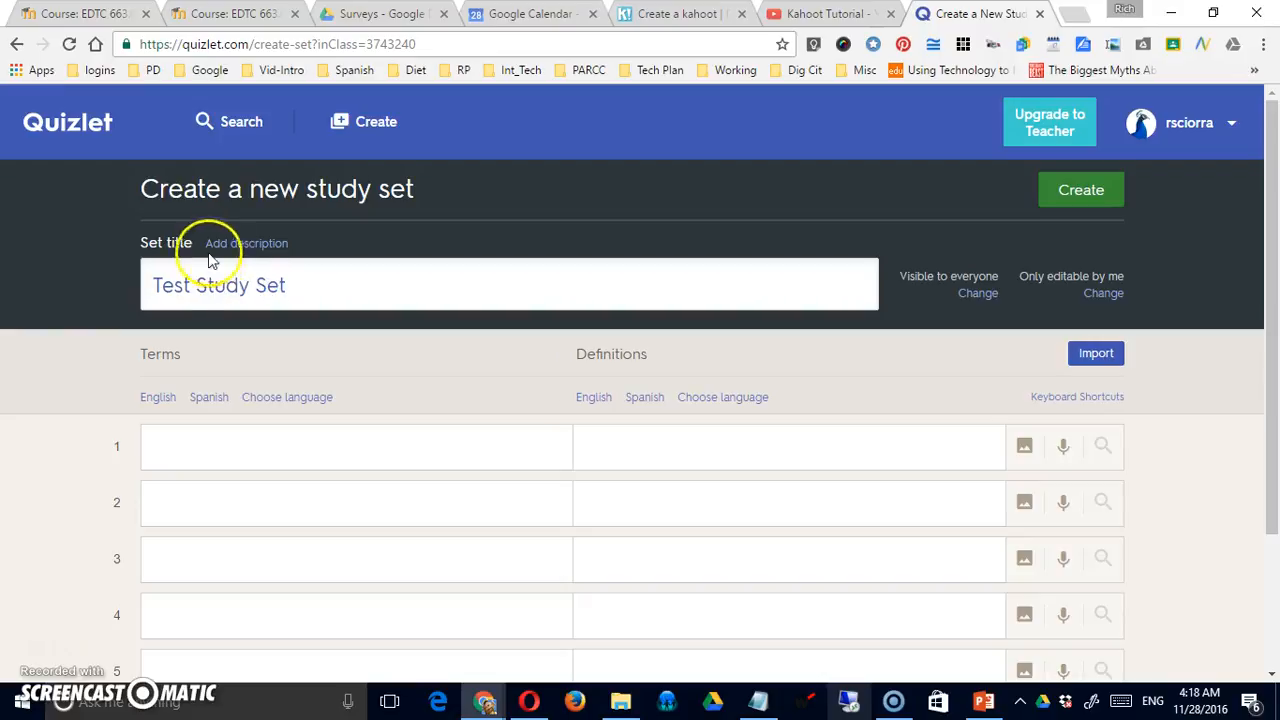
- Try to add a voice recording to the first term, and close the recording section
left_click(302, 446)
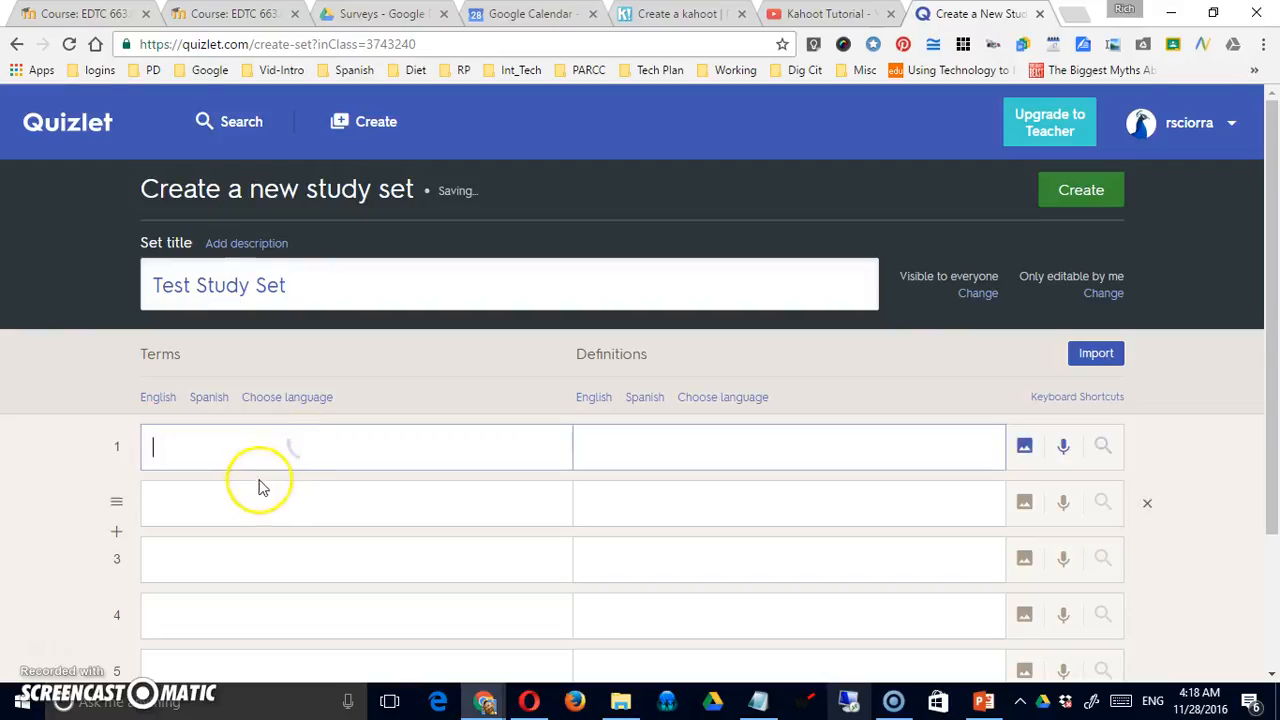
scroll(258, 487, "down", 1)
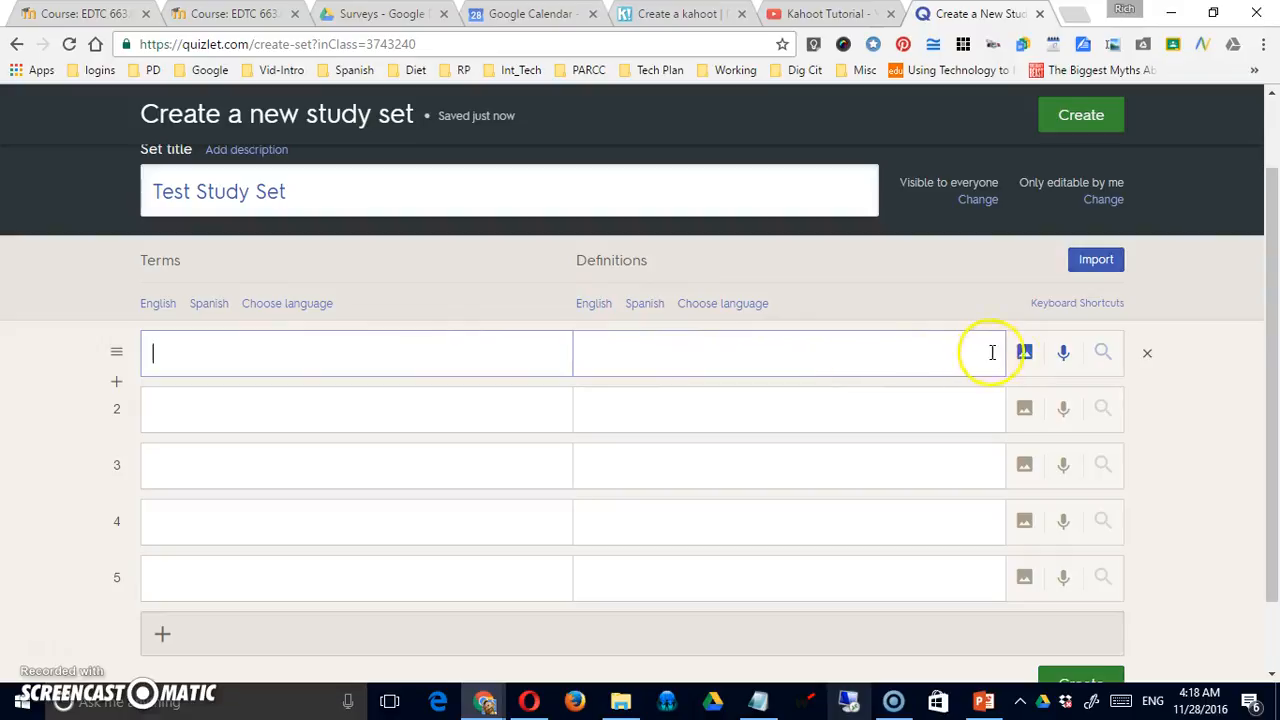
left_click(1064, 356)
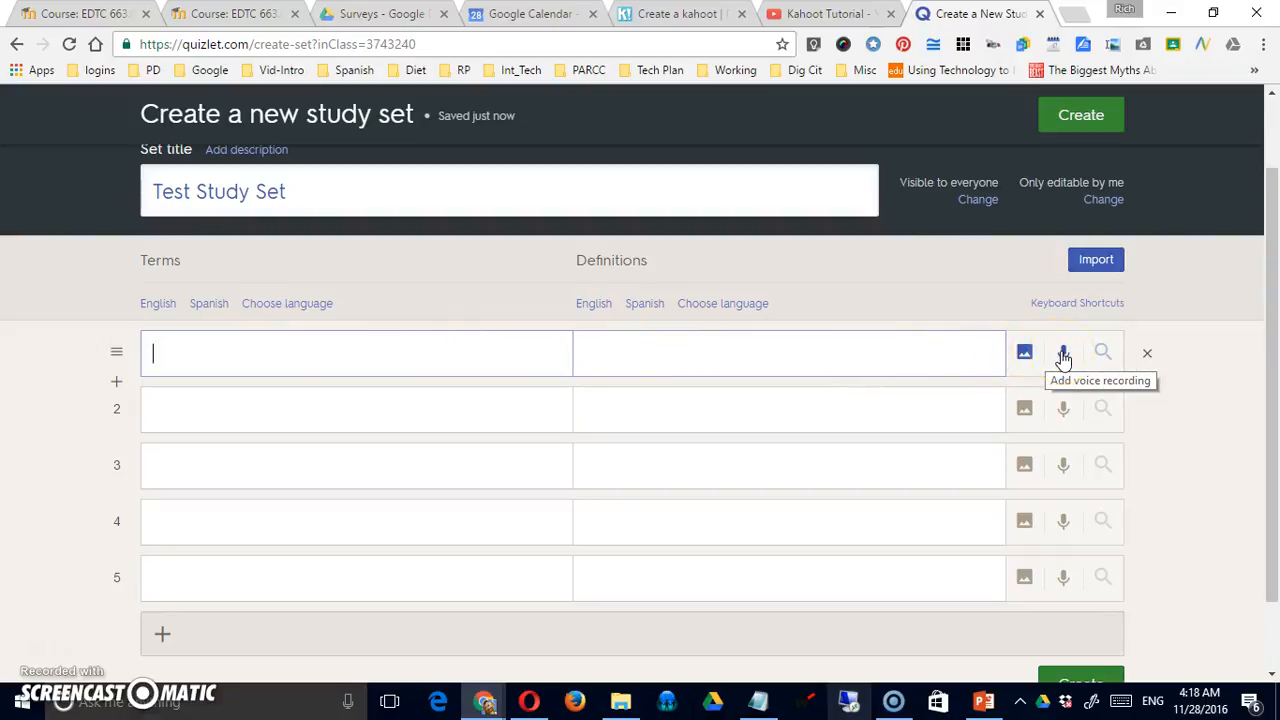
left_click(1063, 356)
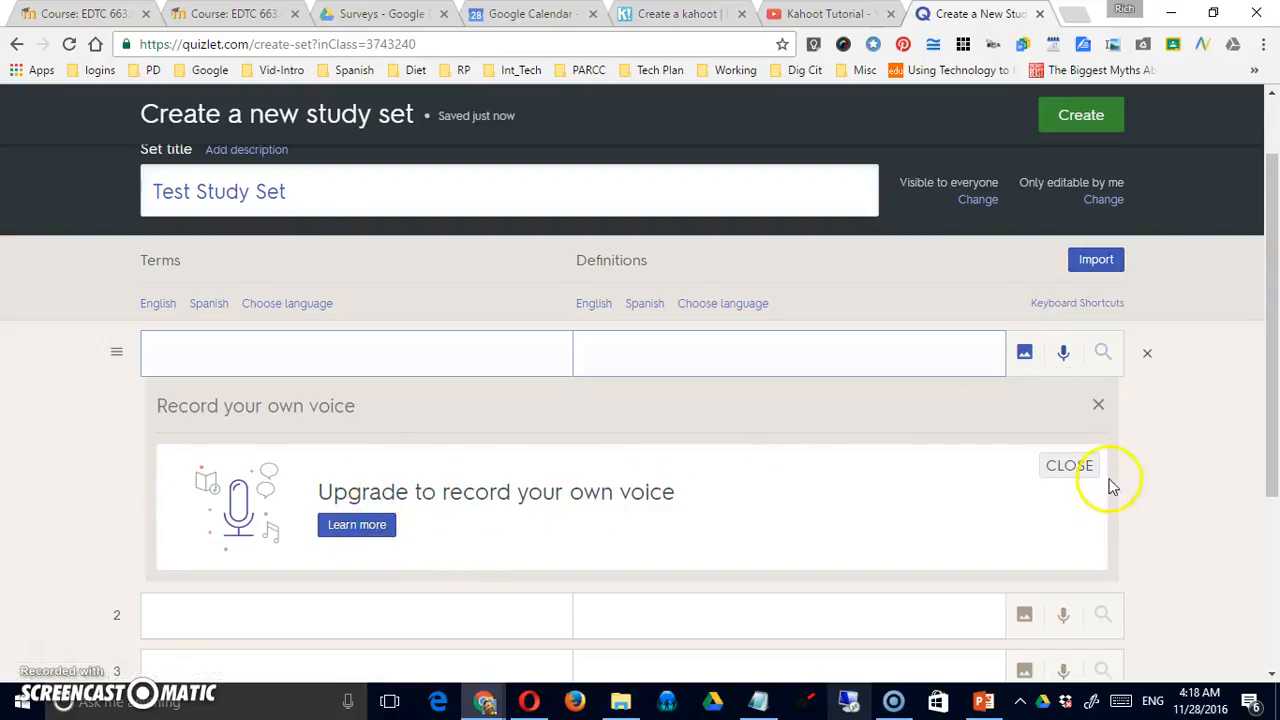
left_click(1080, 466)
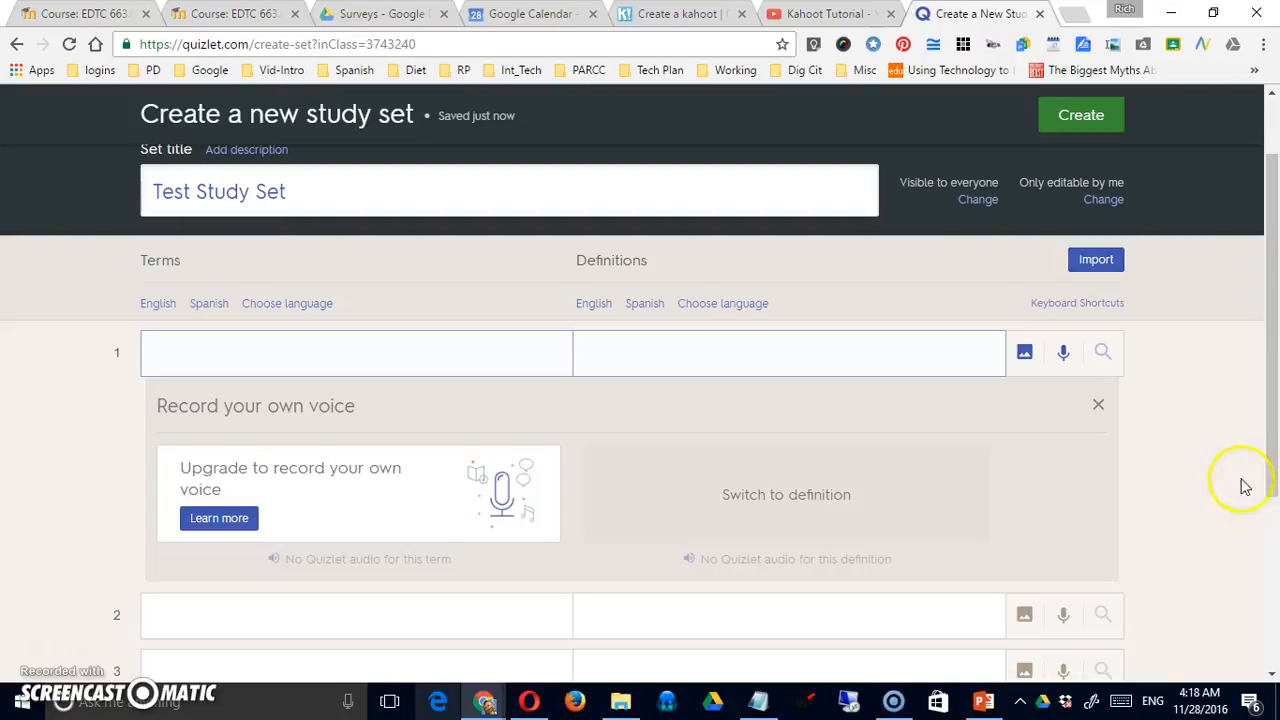
left_click(1099, 408)
- Add the first term "HTML" with the definition "Hyper text markup language - the basic language of the World Wide Web"
left_click(386, 354)
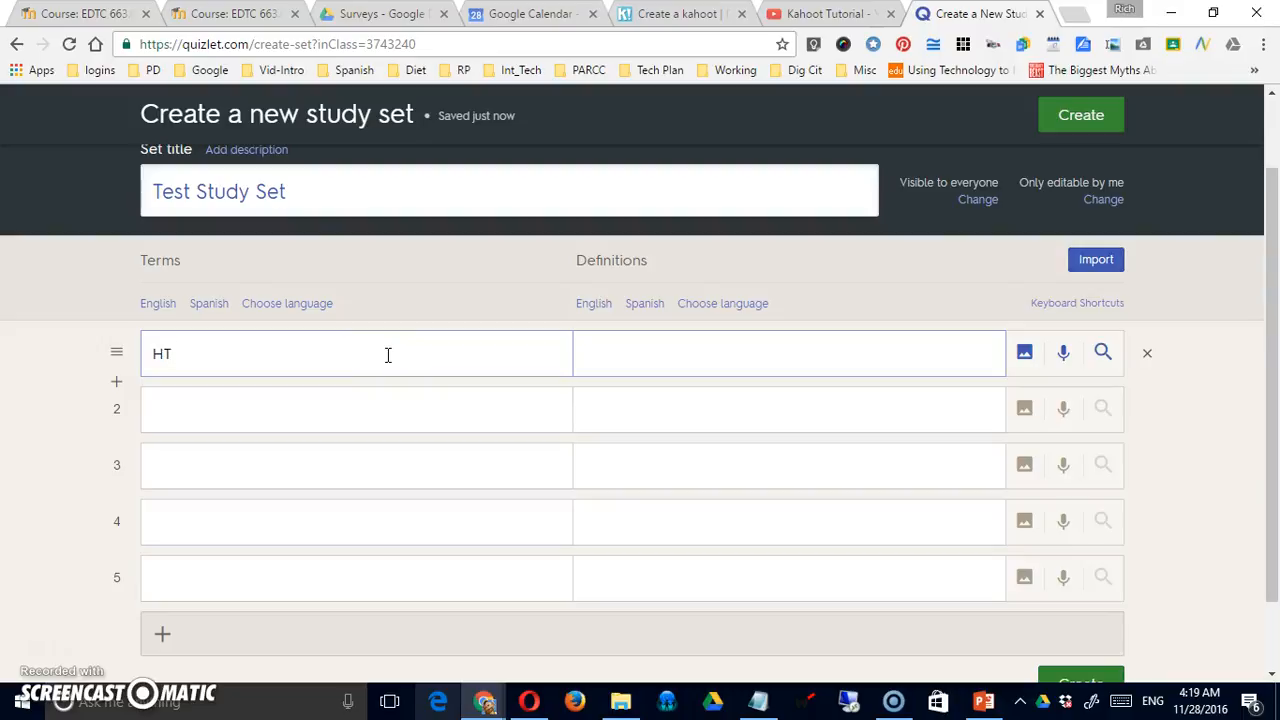
left_click(644, 355)
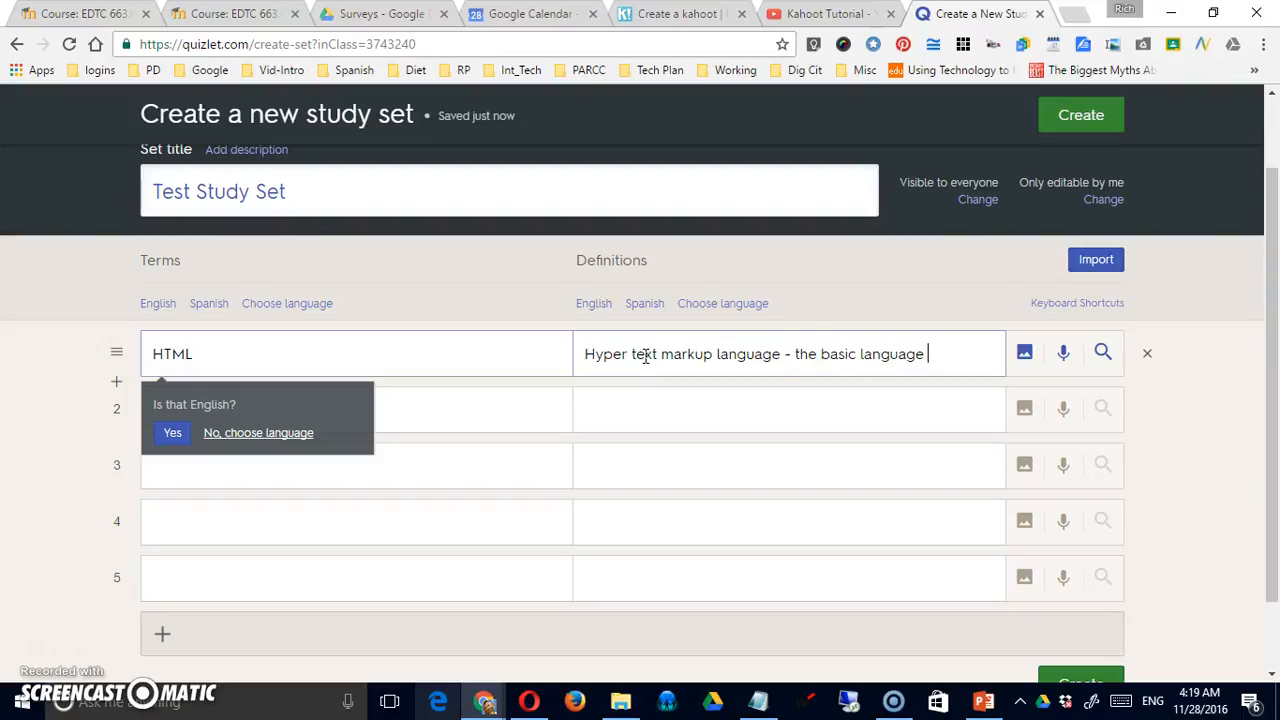
type("er")
type("World Wide Web")
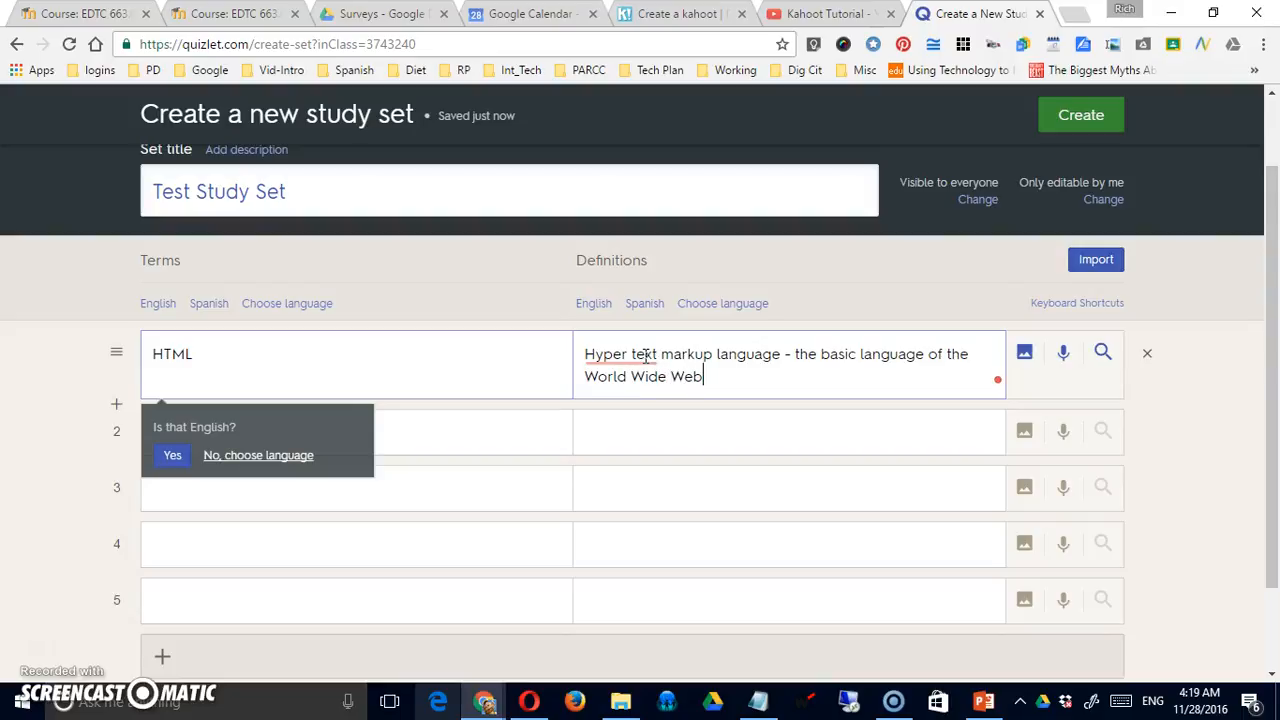
- Set the language of both the terms and the definitions to English
left_click(677, 437)
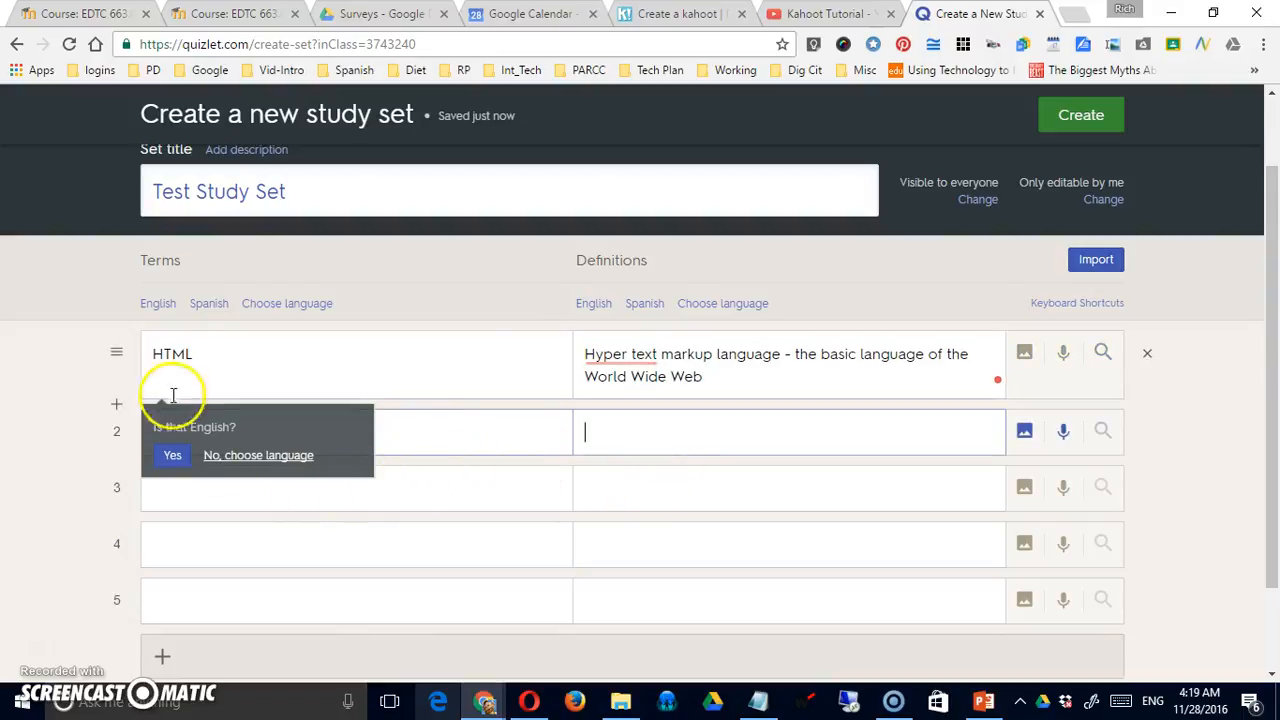
left_click(159, 305)
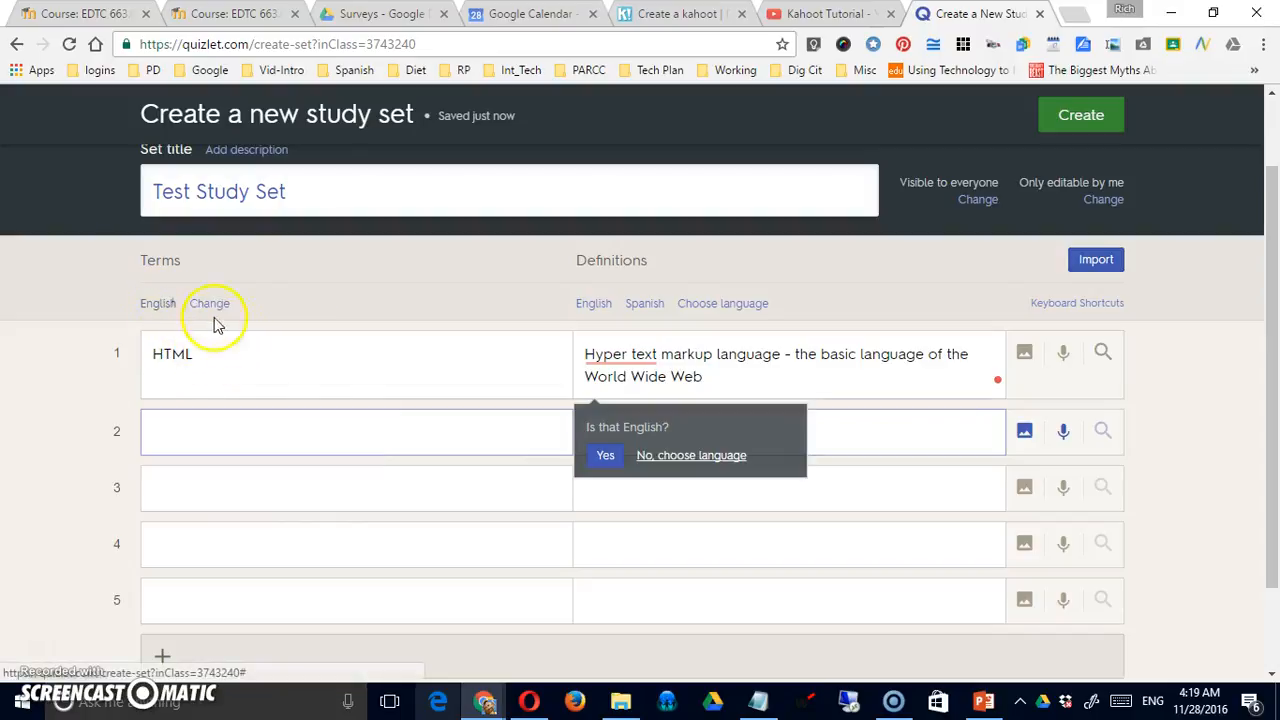
left_click(592, 304)
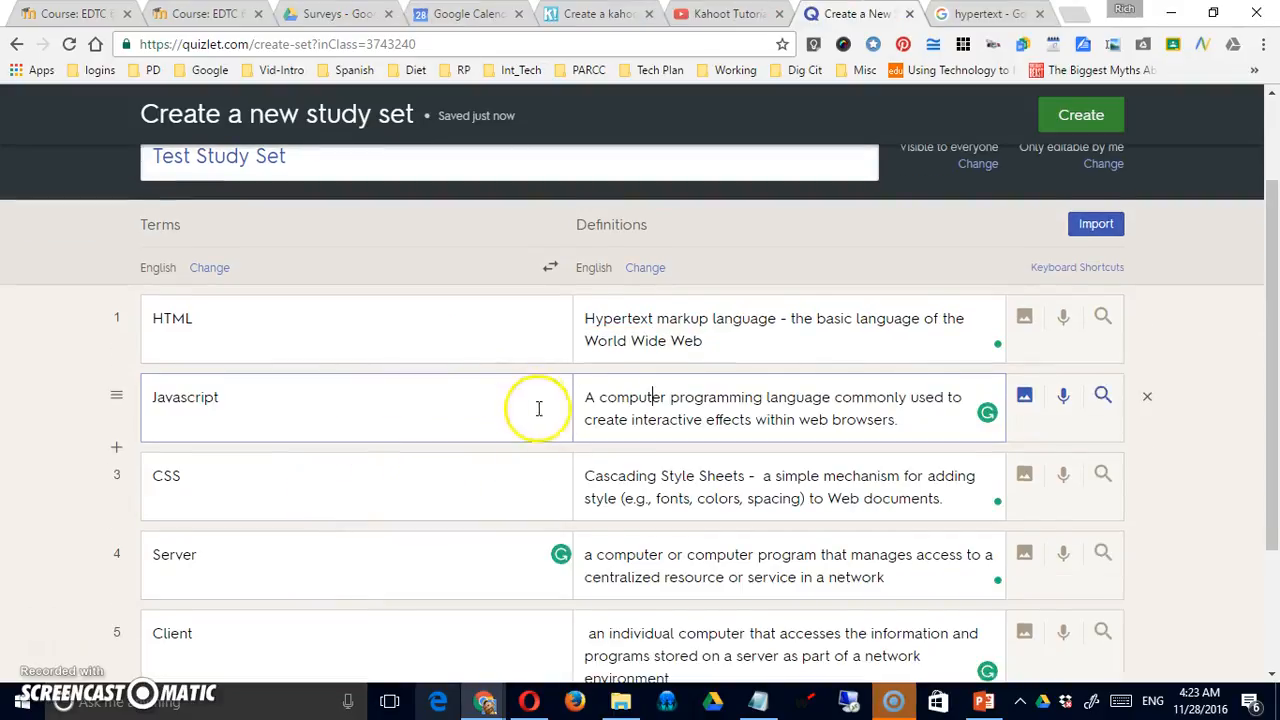
- Review the remaining terms and definitions, and create the study set
scroll(537, 409, "down", 2)
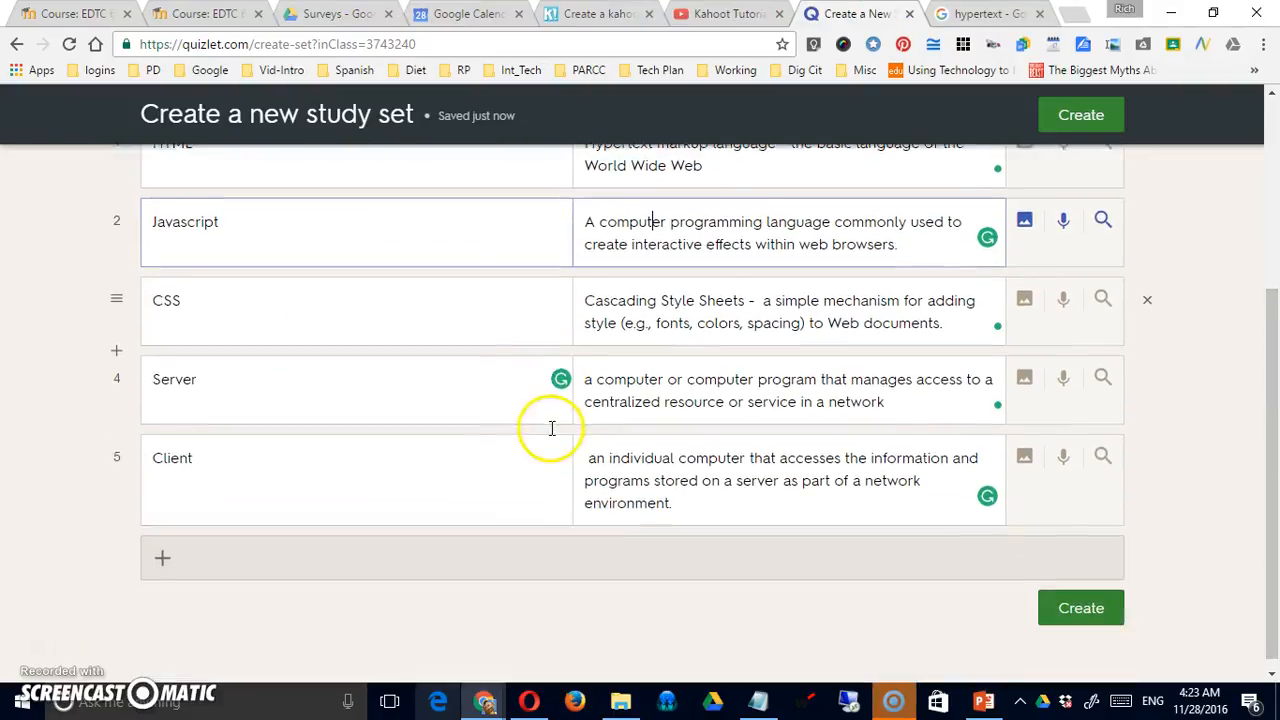
left_click(1068, 600)
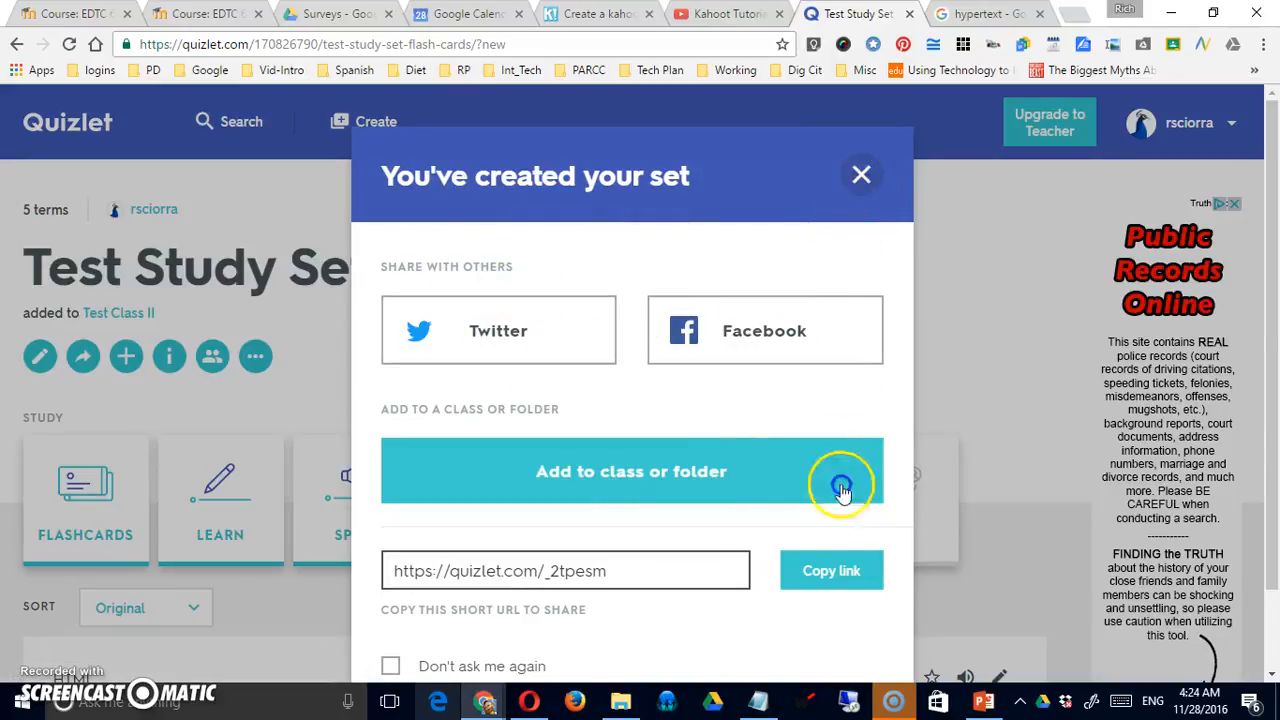
- Highlight the short URL for sharing the new set and close the sharing dialog
left_click(657, 565)
triple_click(545, 573)
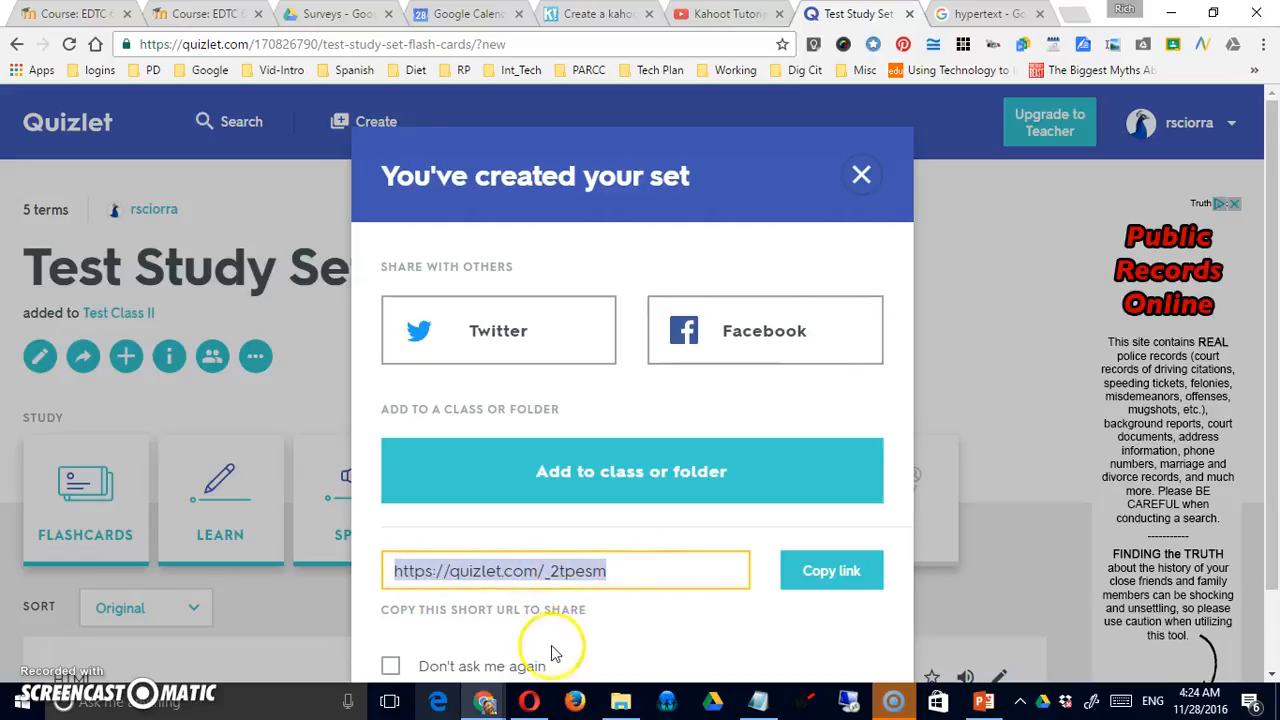
scroll(600, 614, "down", 1)
scroll(634, 583, "up", 1)
left_click(864, 181)
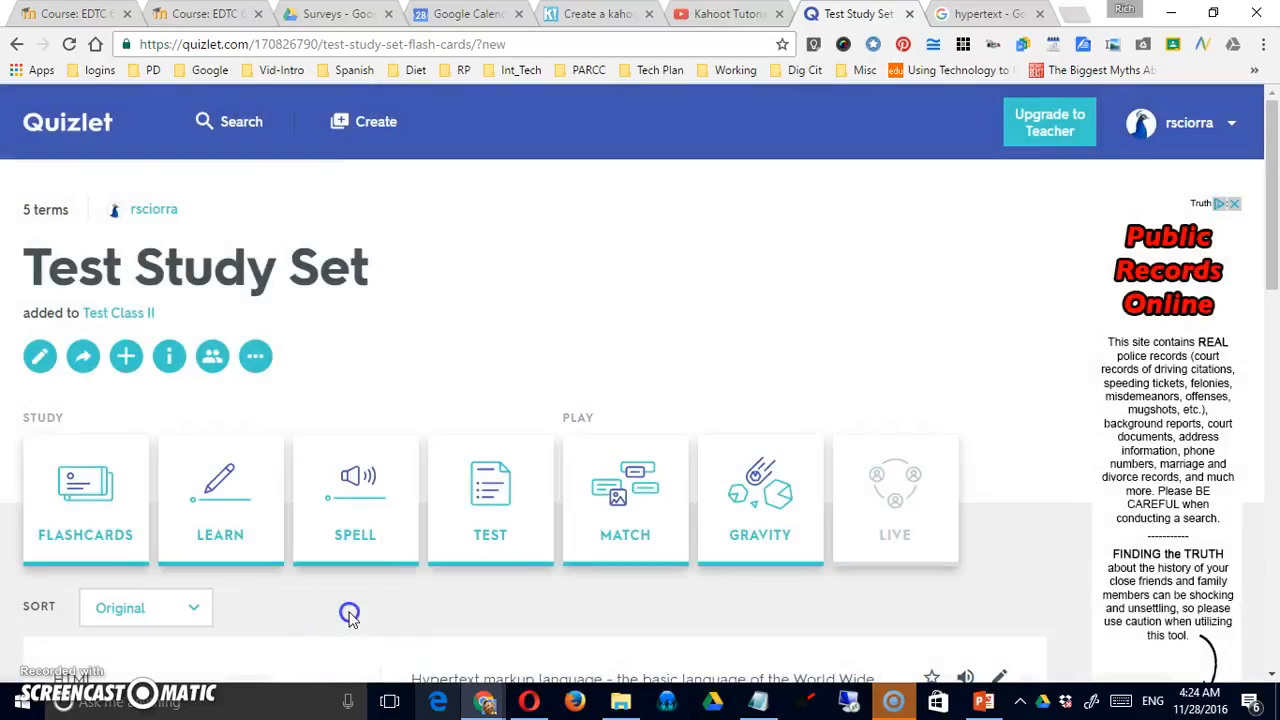
- Sort the terms of Test Study Set in alphabetical order
scroll(430, 617, "down", 2)
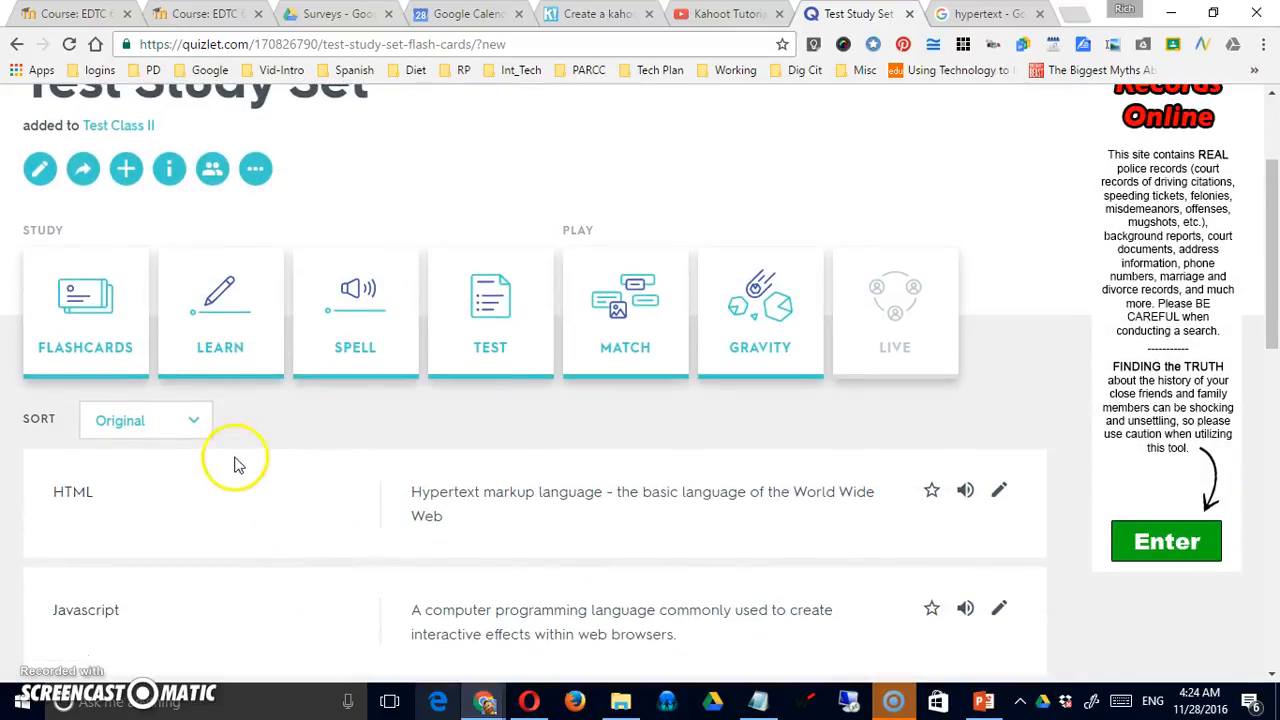
left_click(196, 424)
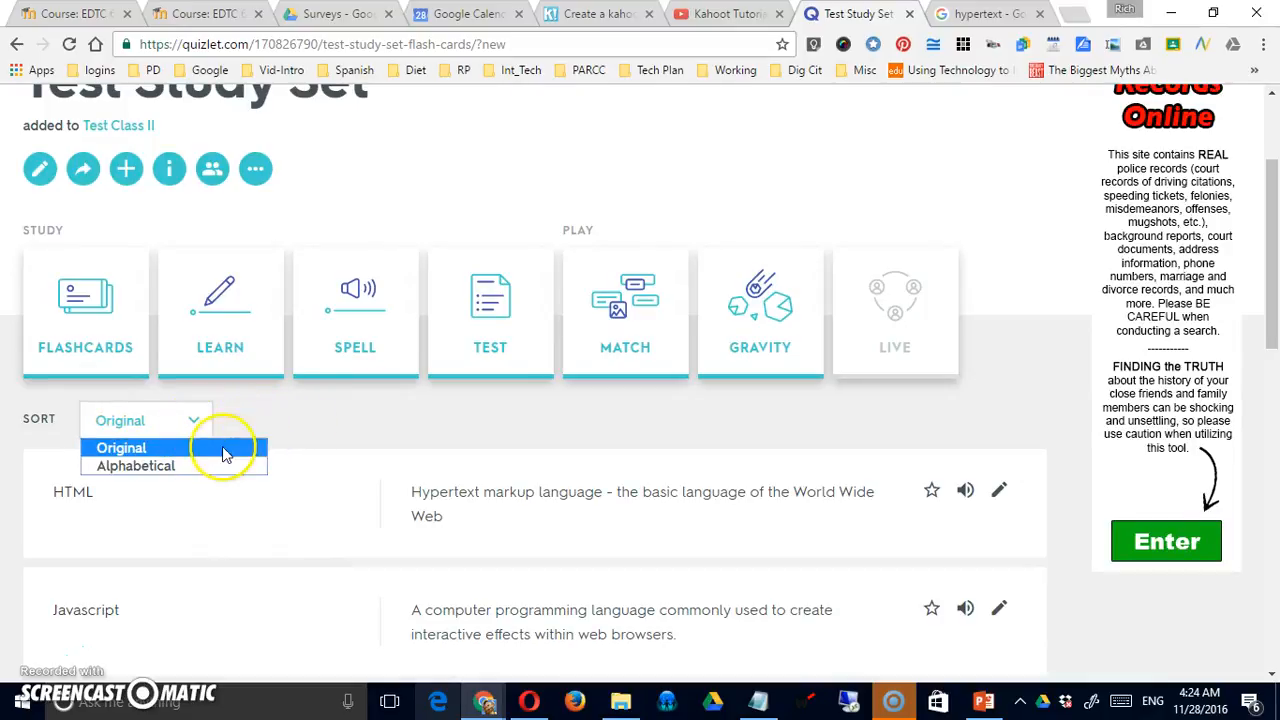
left_click(210, 475)
scroll(380, 450, "up", 2)
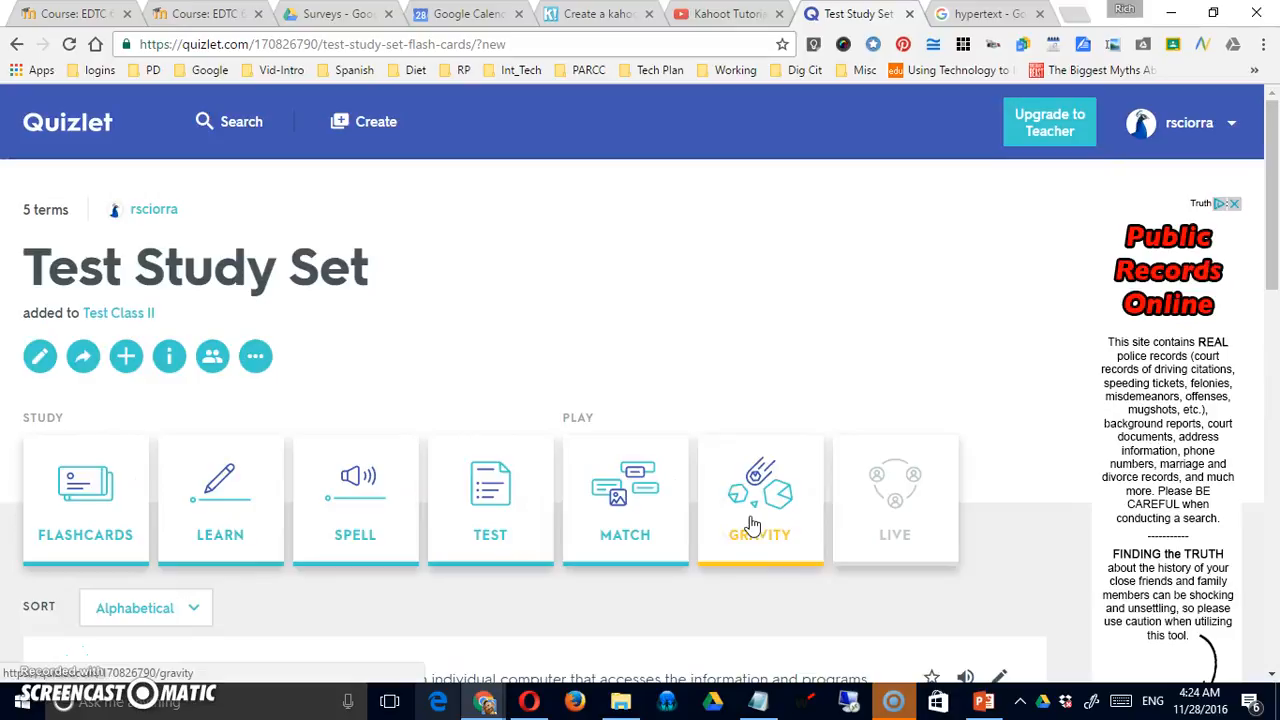
- Study the Client flashcard by playing its audio and flipping it to the definition, and advance to the CSS card
left_click(77, 530)
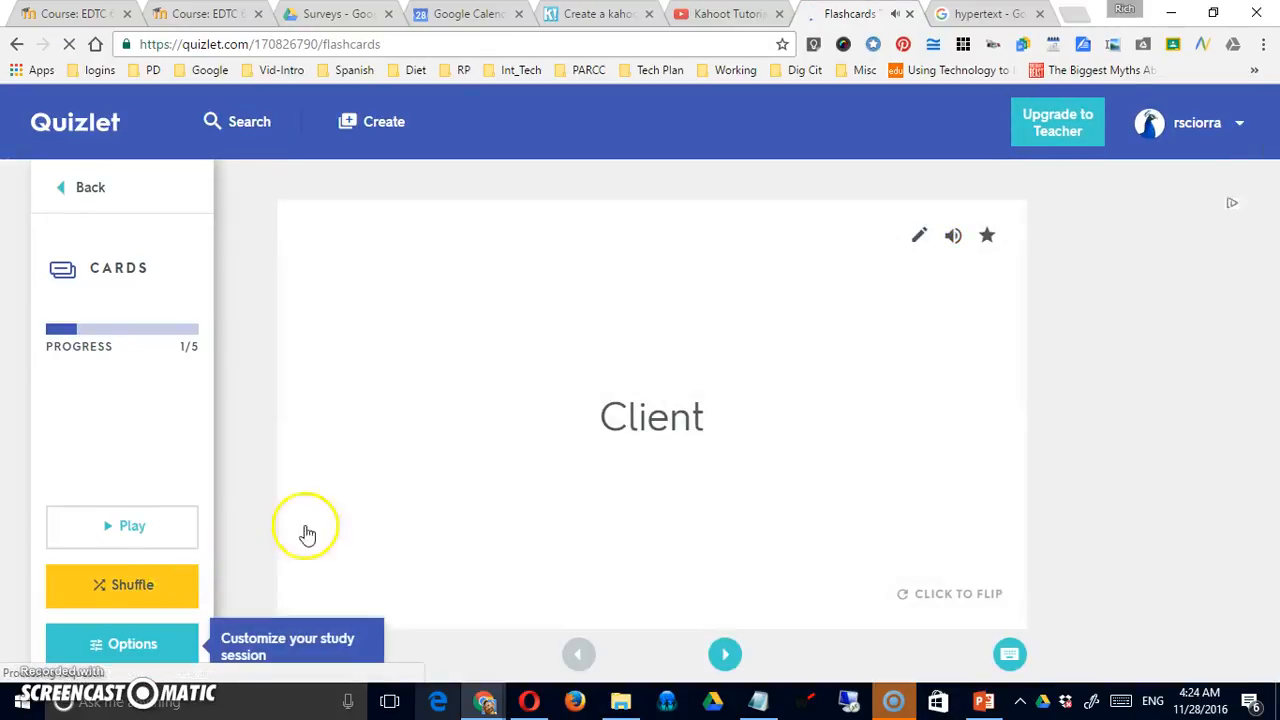
left_click(955, 242)
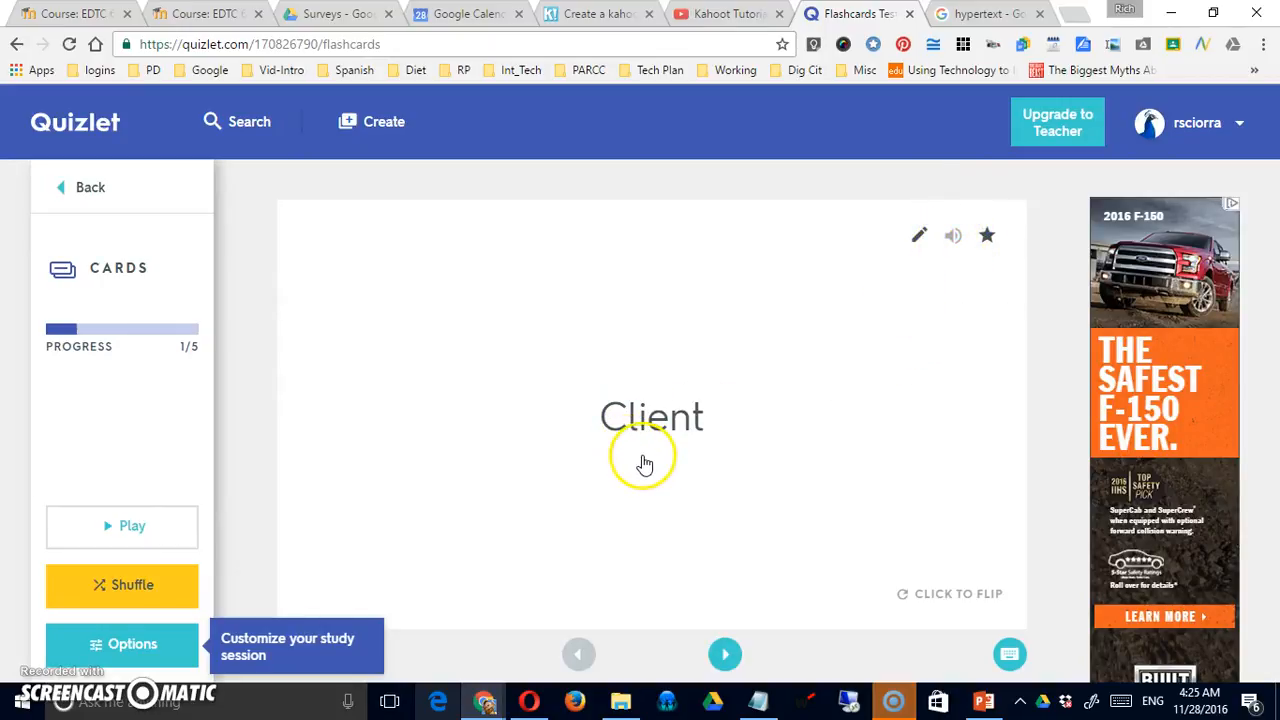
left_click(701, 420)
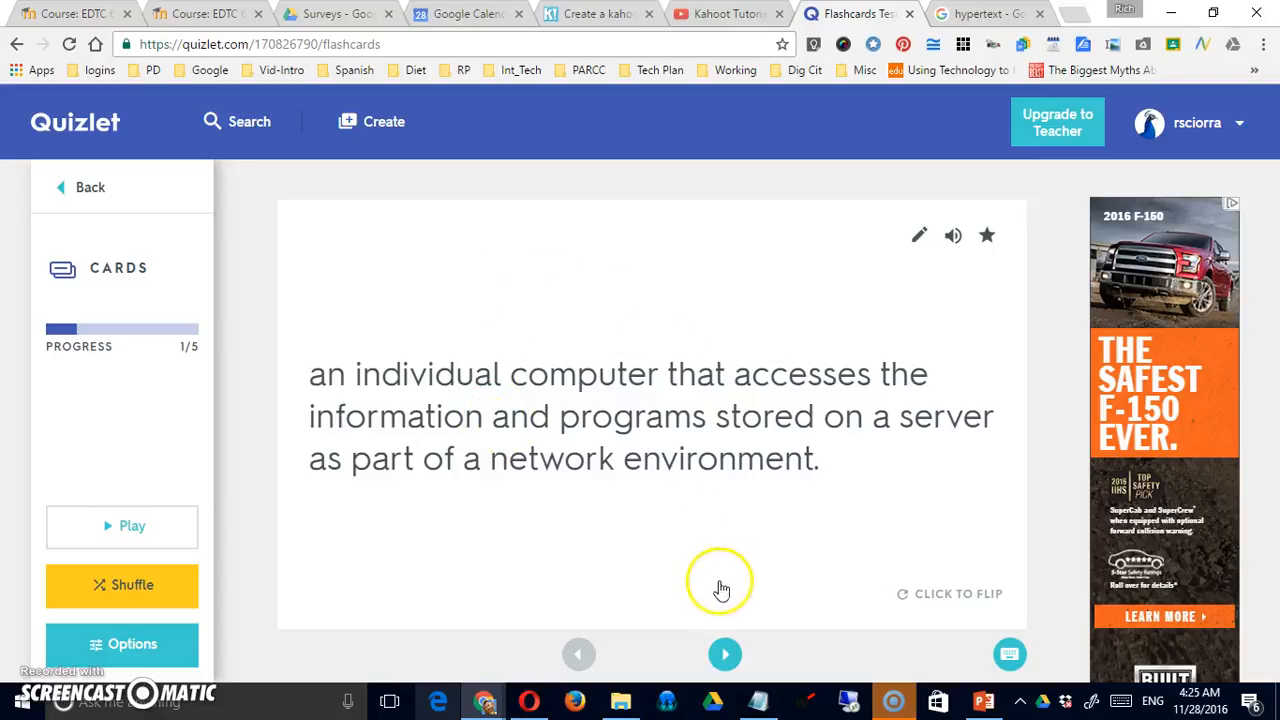
left_click(725, 656)
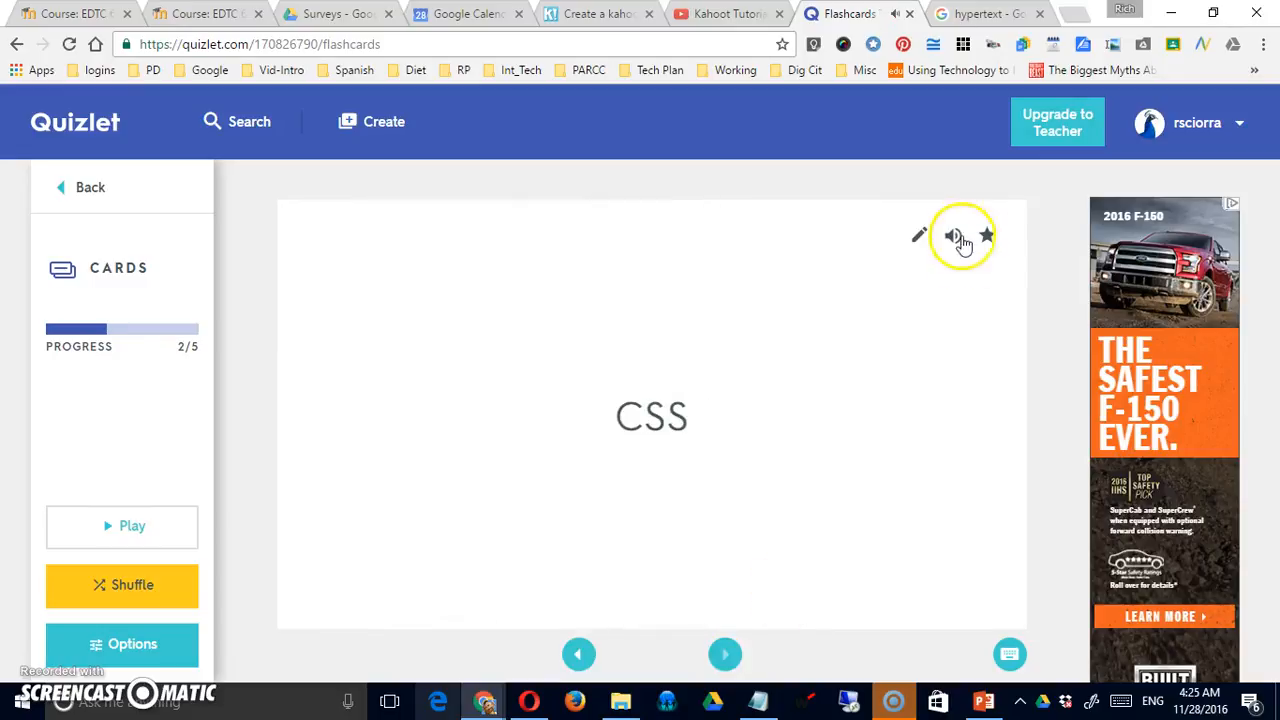
- View the CSS flashcard's editable term and definition, close the editor, and star the card for separate study
left_click(917, 236)
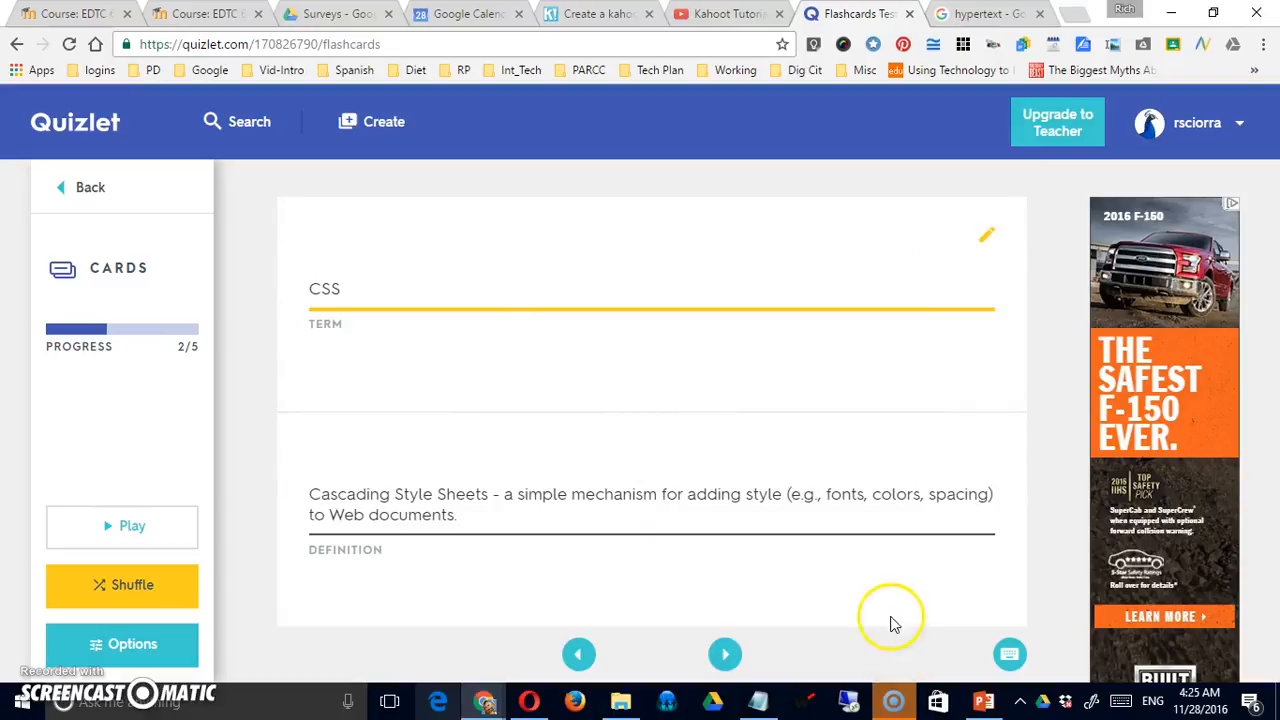
left_click(990, 236)
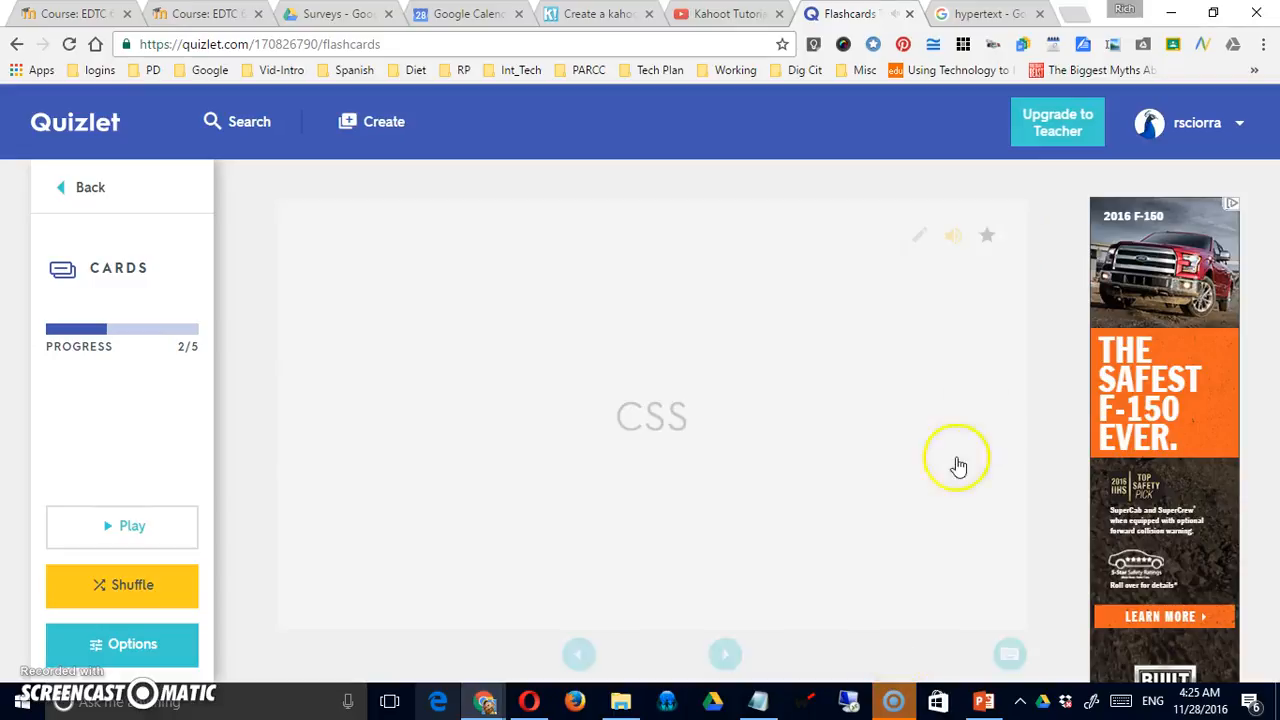
left_click(990, 245)
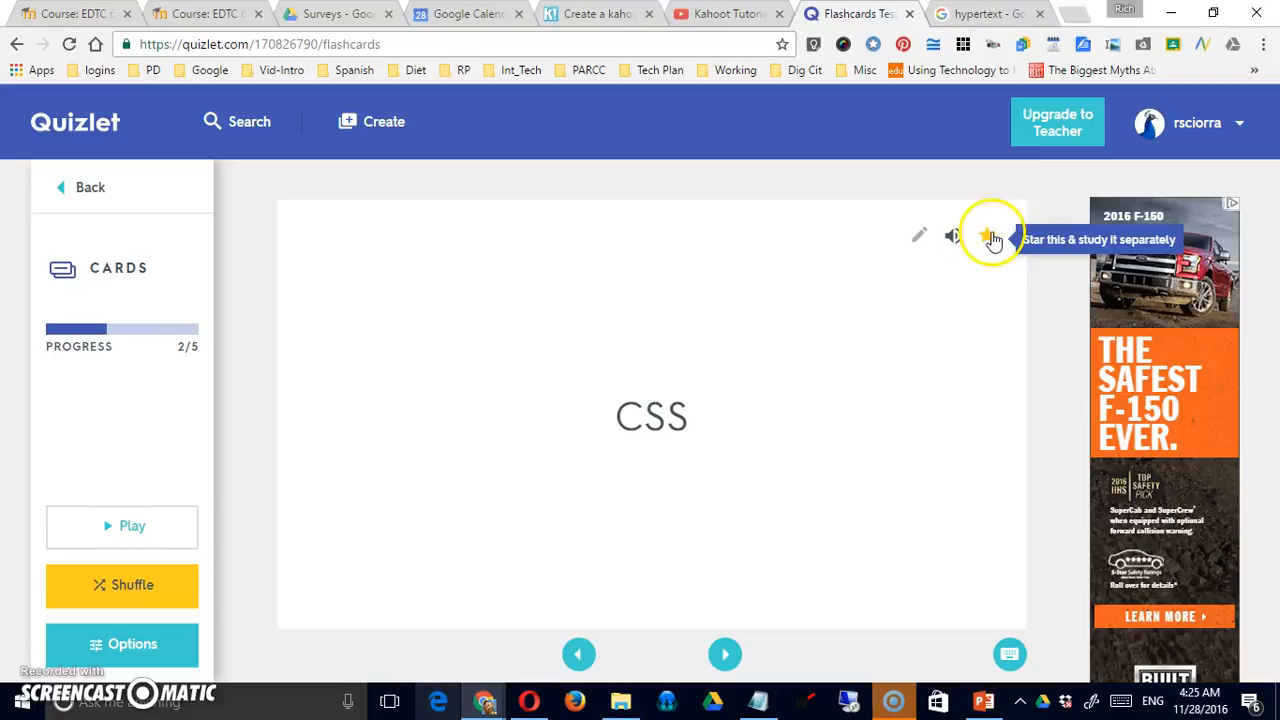
- Shuffle the flashcards and play them automatically, and return to the study set page
left_click(112, 607)
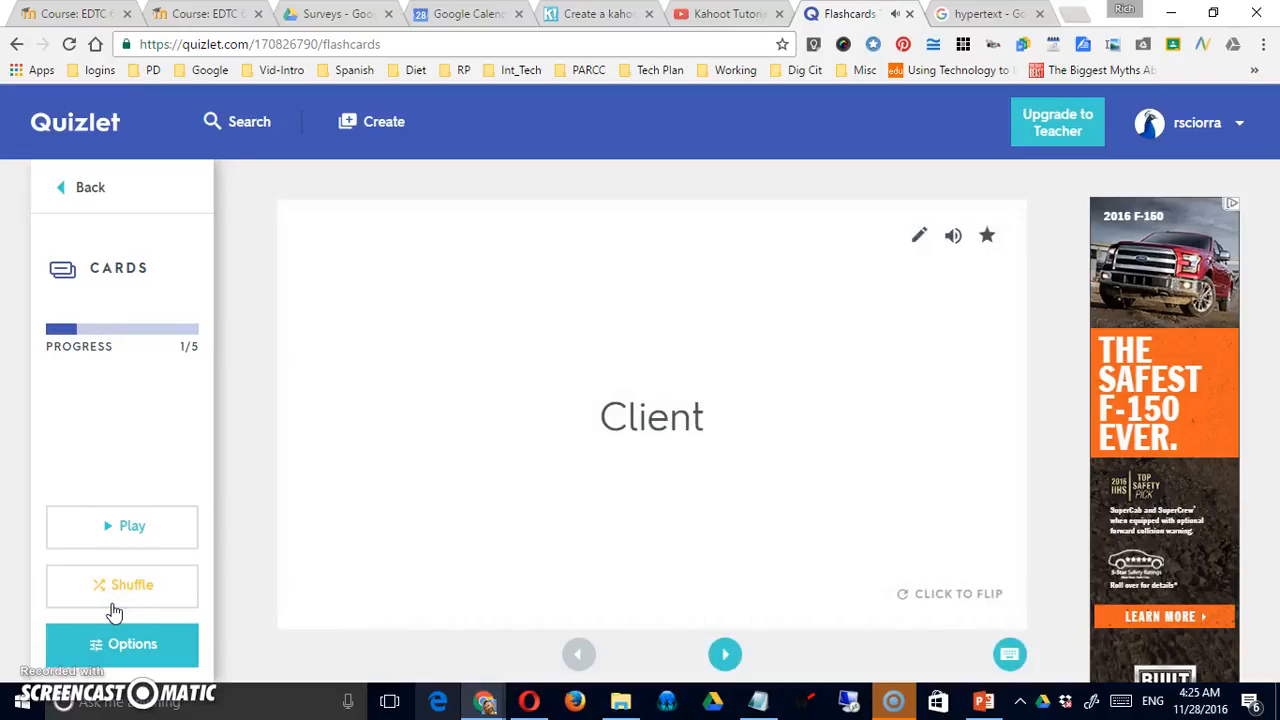
left_click(128, 526)
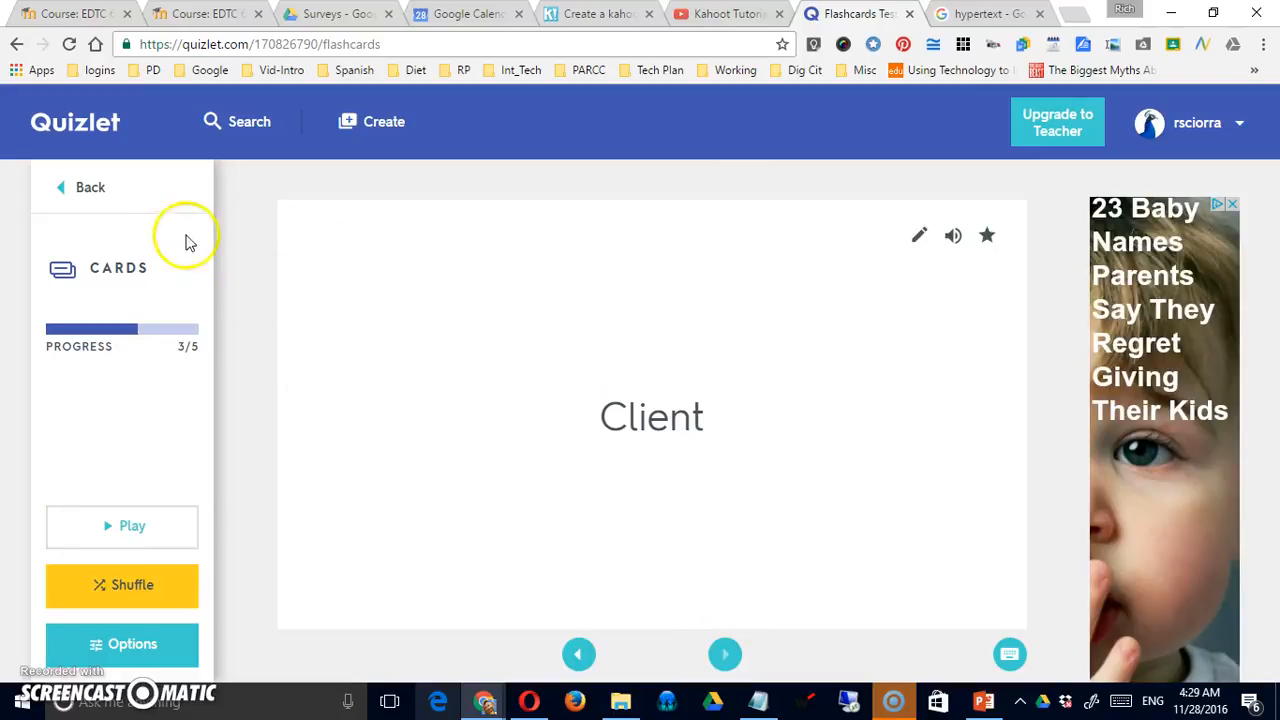
left_click(59, 192)
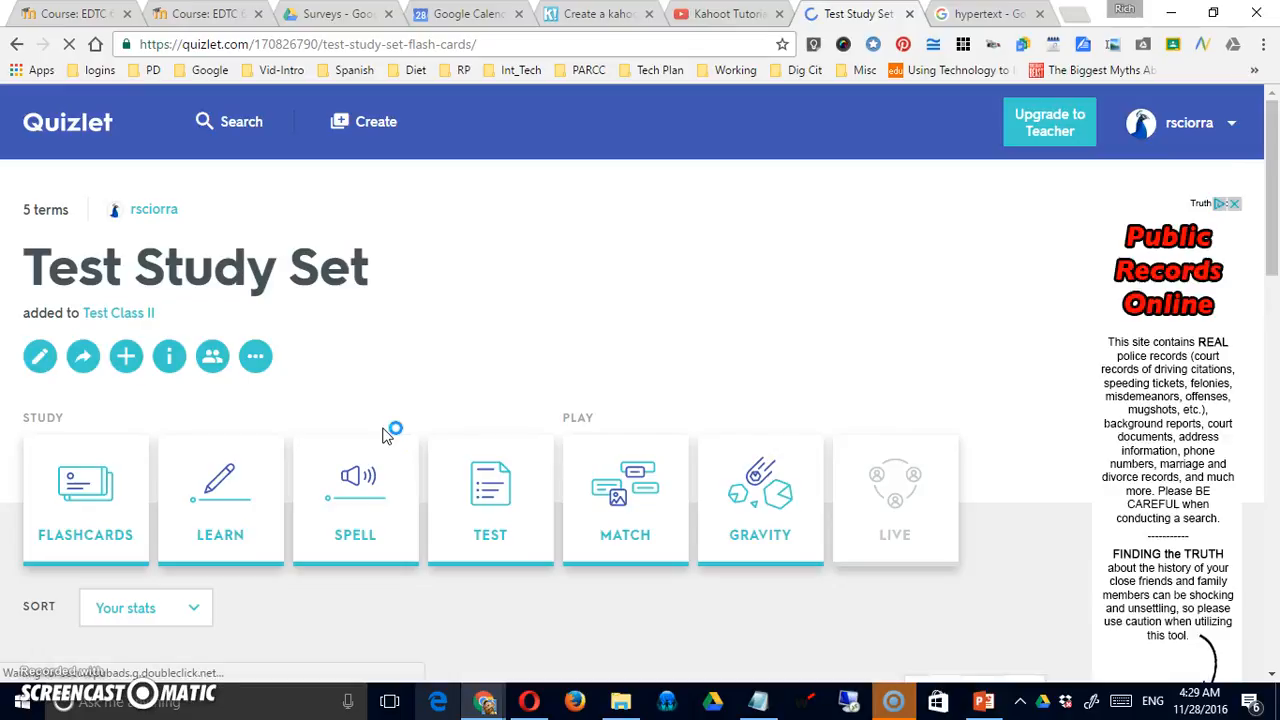
- Preview the set's Learn and Spell modes, highlighting part of the definition shown in Spell, and leave each mode
left_click(206, 500)
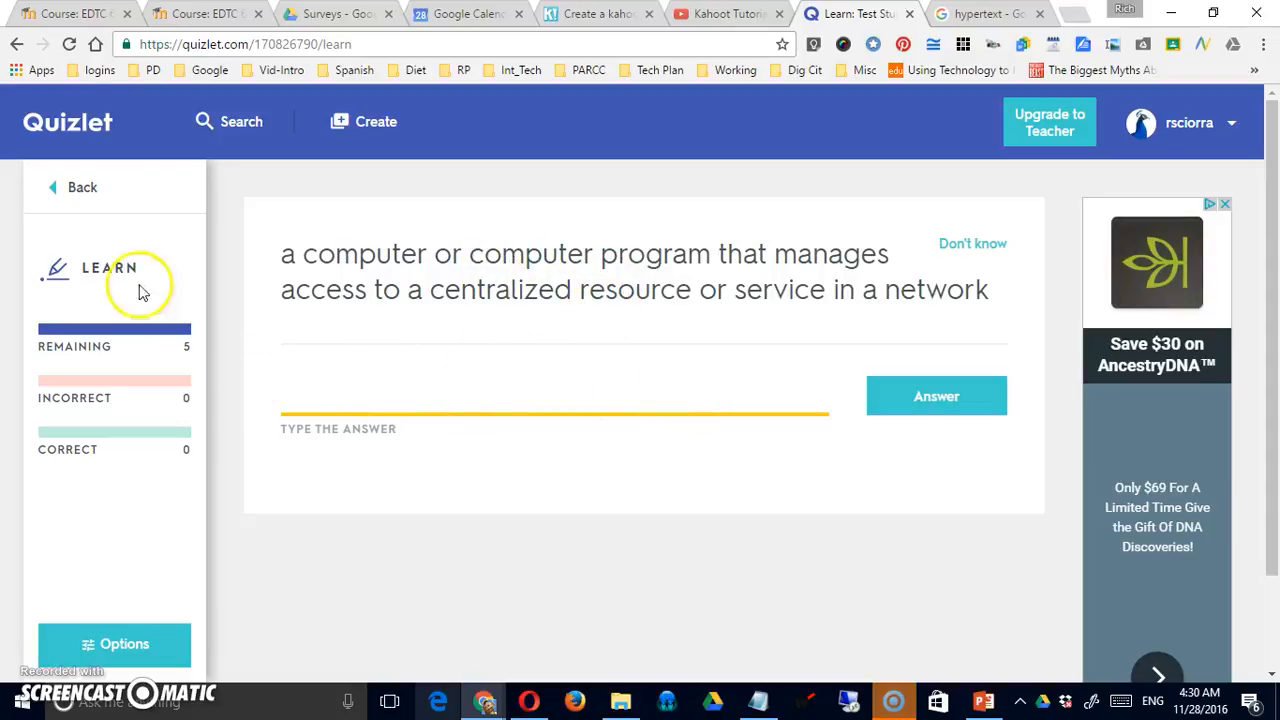
left_click(52, 188)
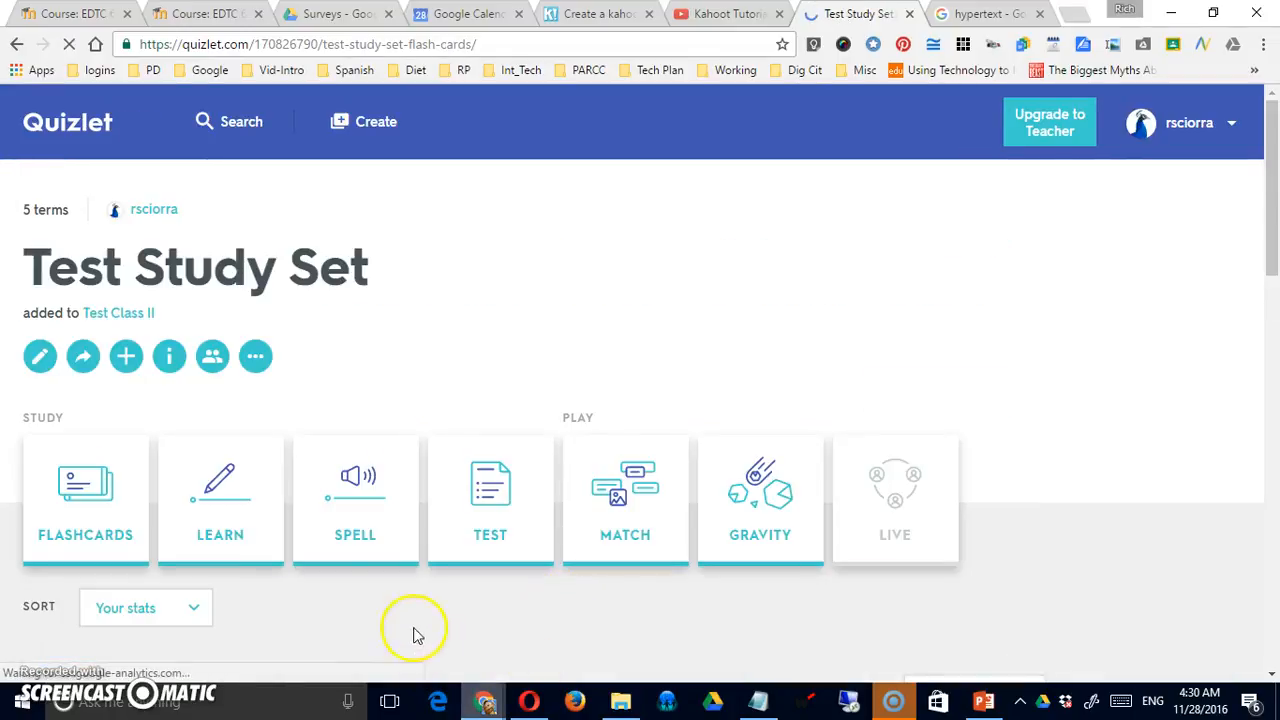
left_click(357, 508)
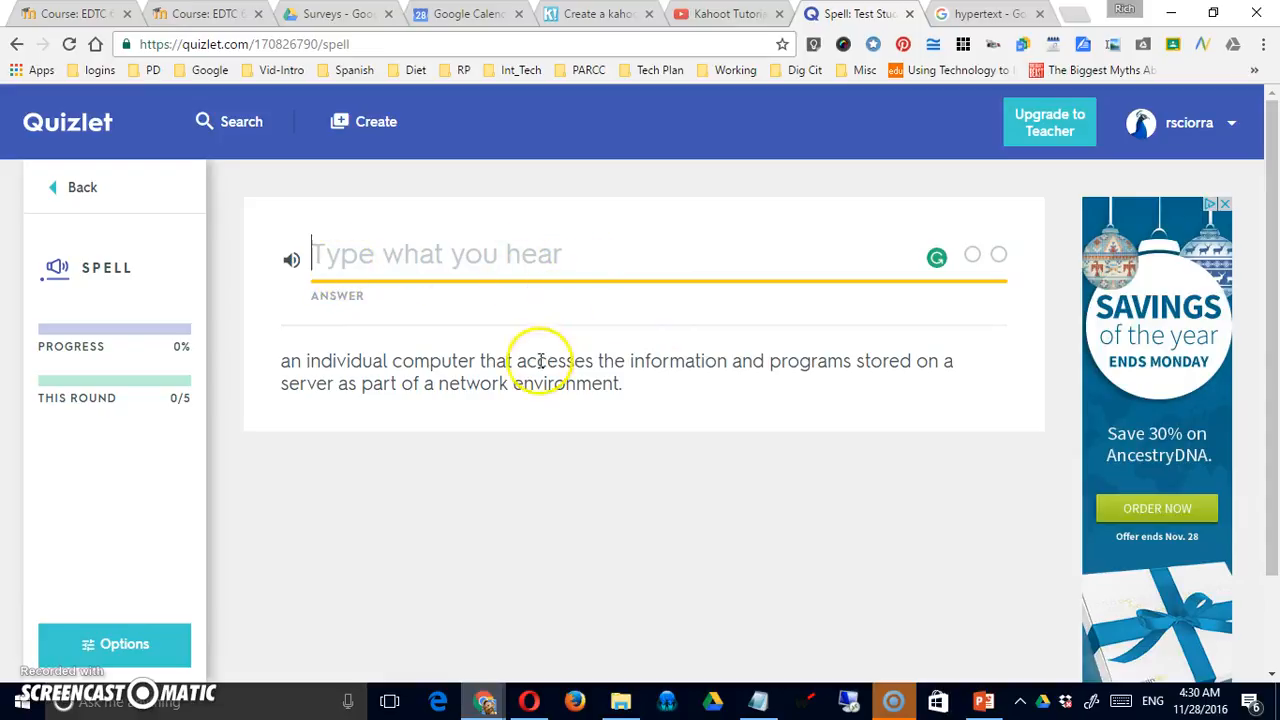
left_click_drag(313, 362, 370, 399)
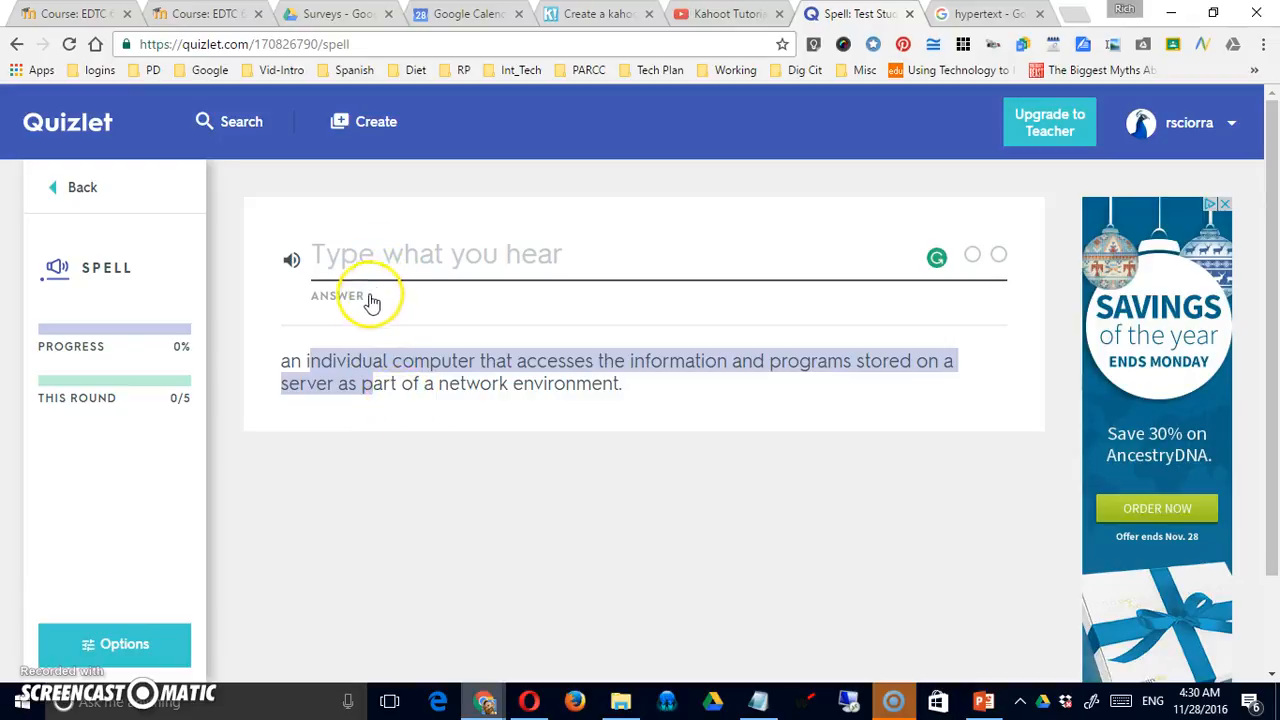
left_click(48, 191)
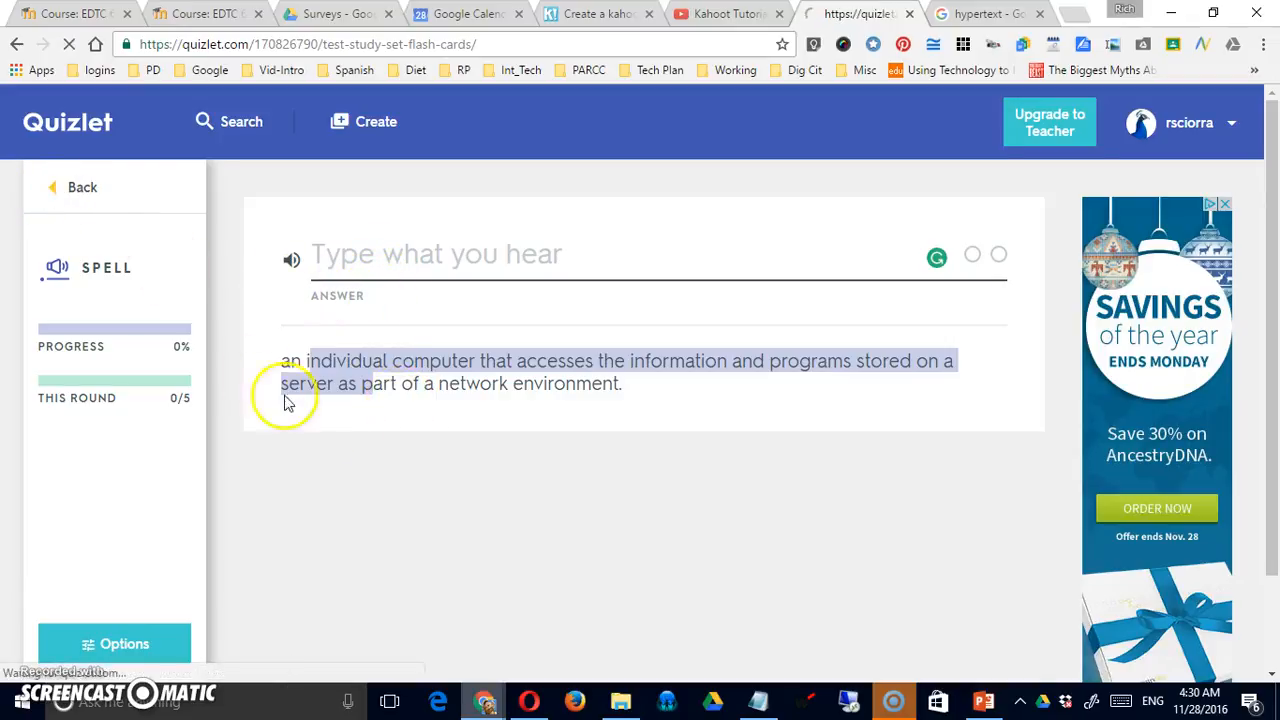
- Examine the written, multiple choice and true/false questions in the set's Test mode, and return to the study set page
left_click(503, 500)
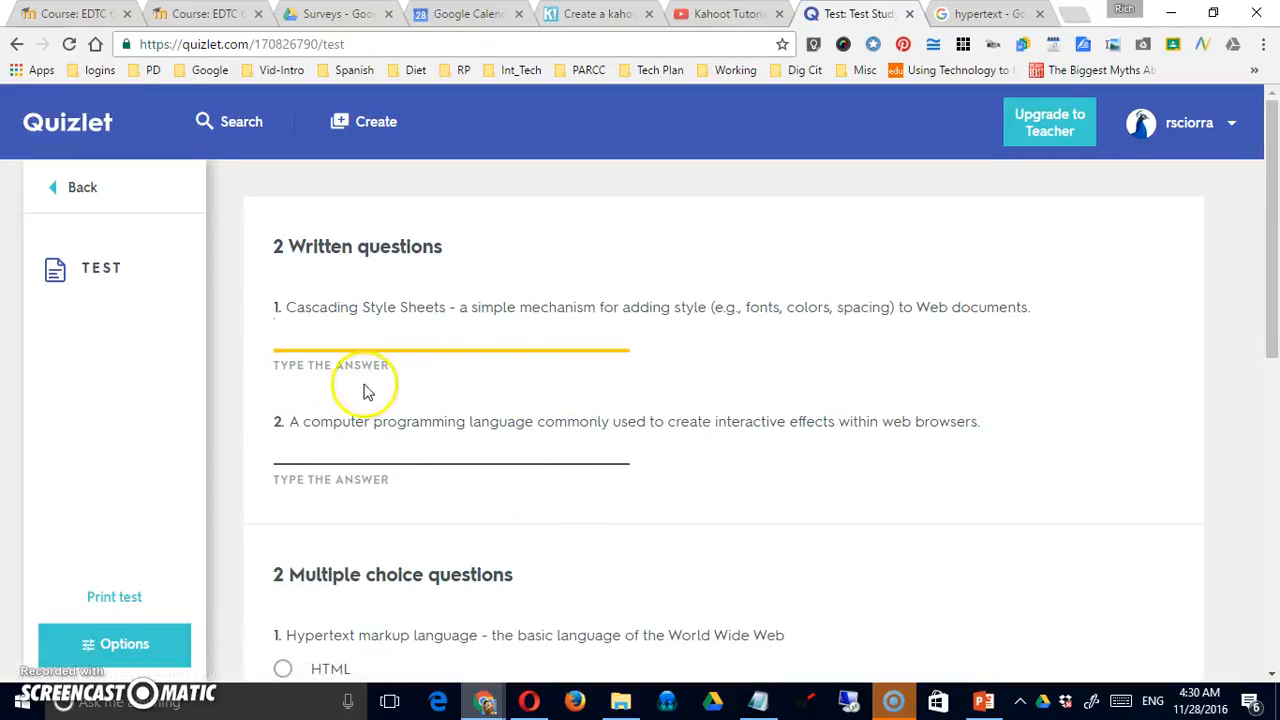
scroll(520, 449, "down", 3)
scroll(390, 380, "down", 3)
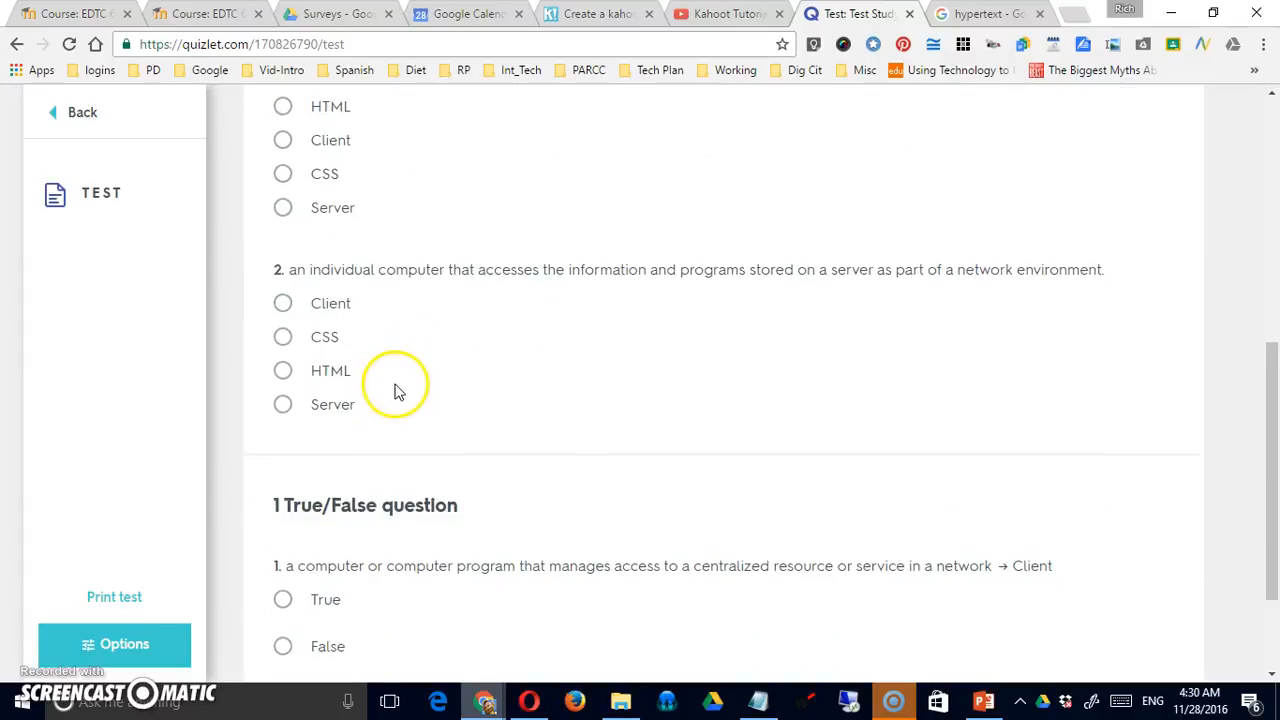
scroll(390, 395, "down", 3)
scroll(404, 410, "up", 5)
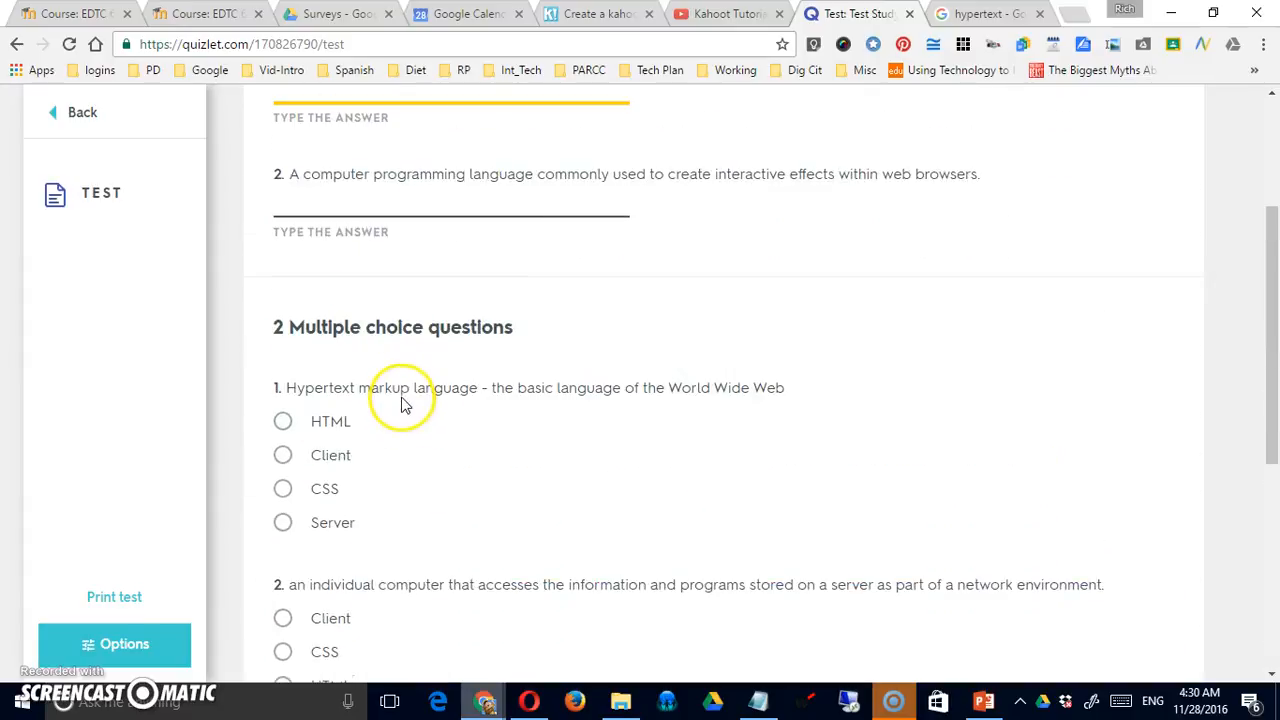
scroll(404, 402, "up", 3)
left_click(53, 191)
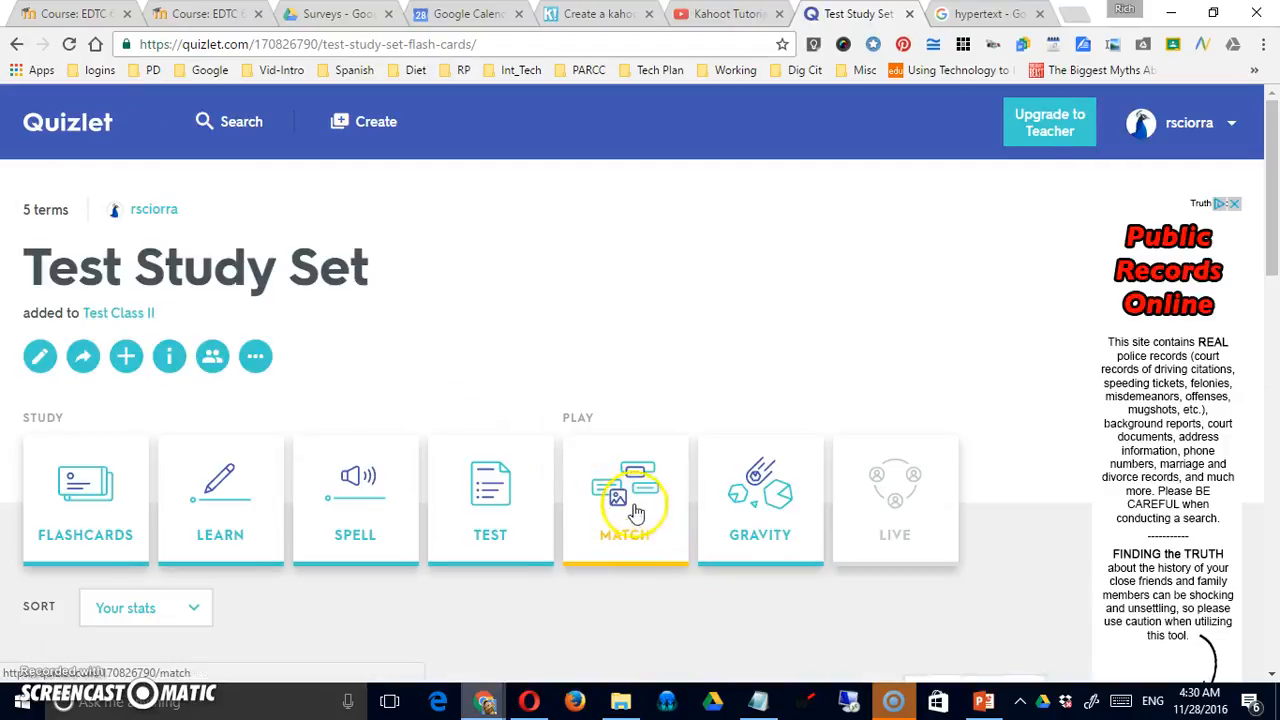
- Start the Match game, pair HTML with its definition and move the Javascript tile, and return to the study set page
left_click(636, 512)
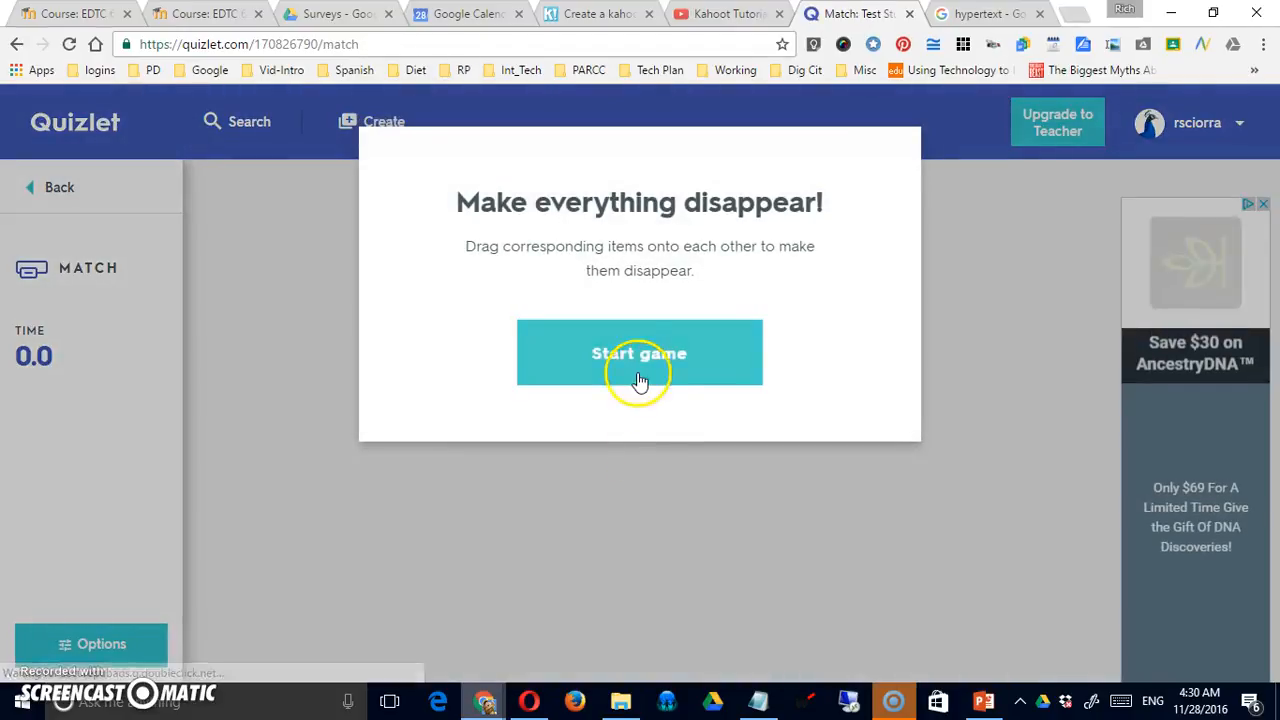
left_click(640, 370)
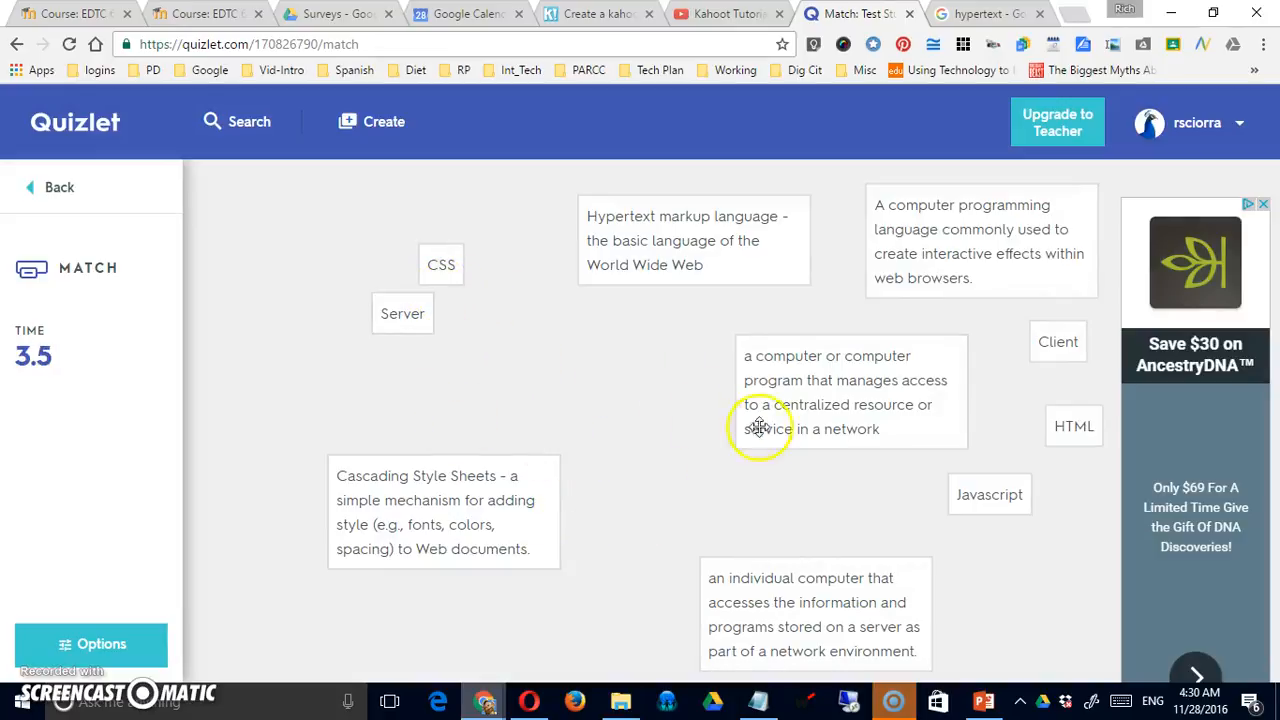
left_click_drag(1066, 426, 667, 243)
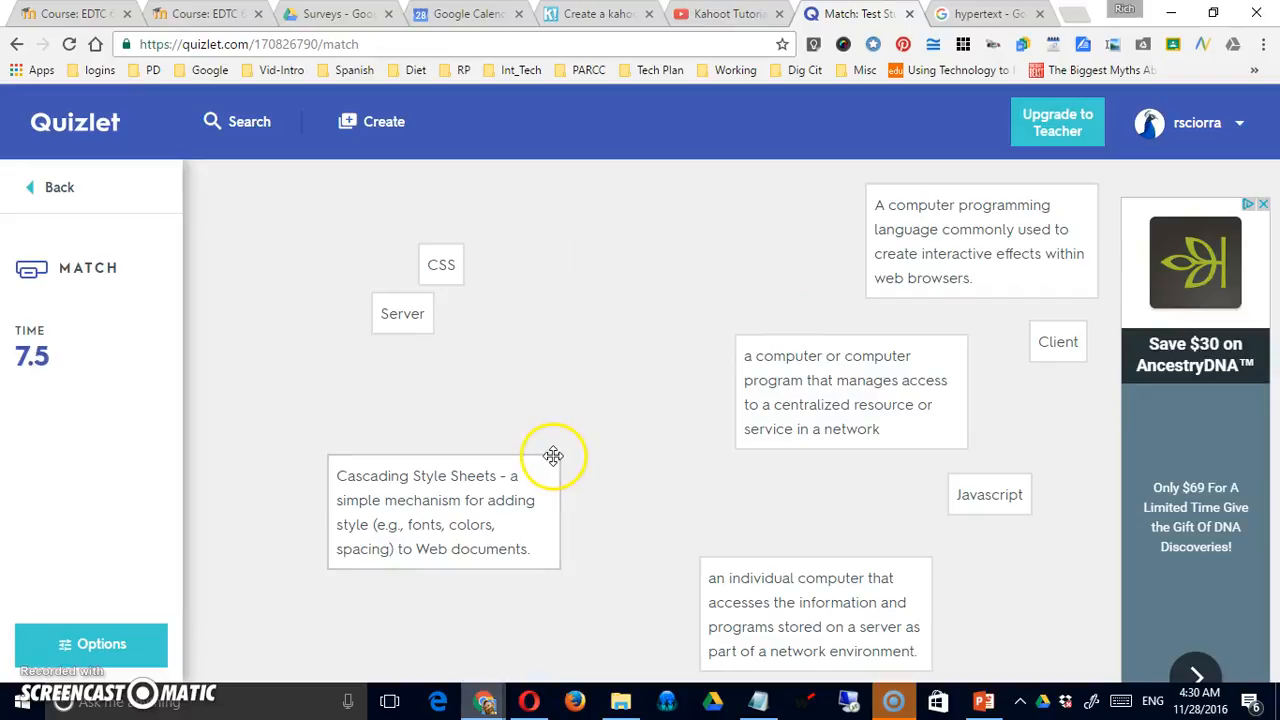
left_click_drag(997, 519, 870, 401)
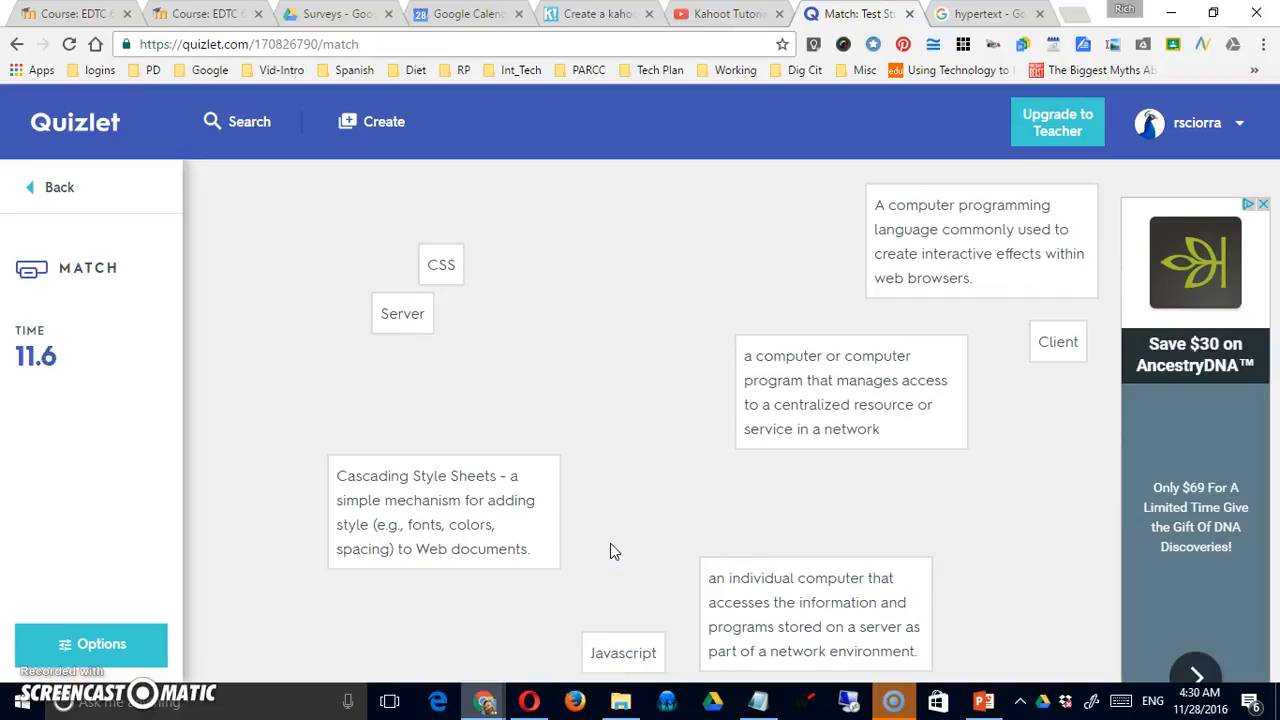
left_click(398, 318)
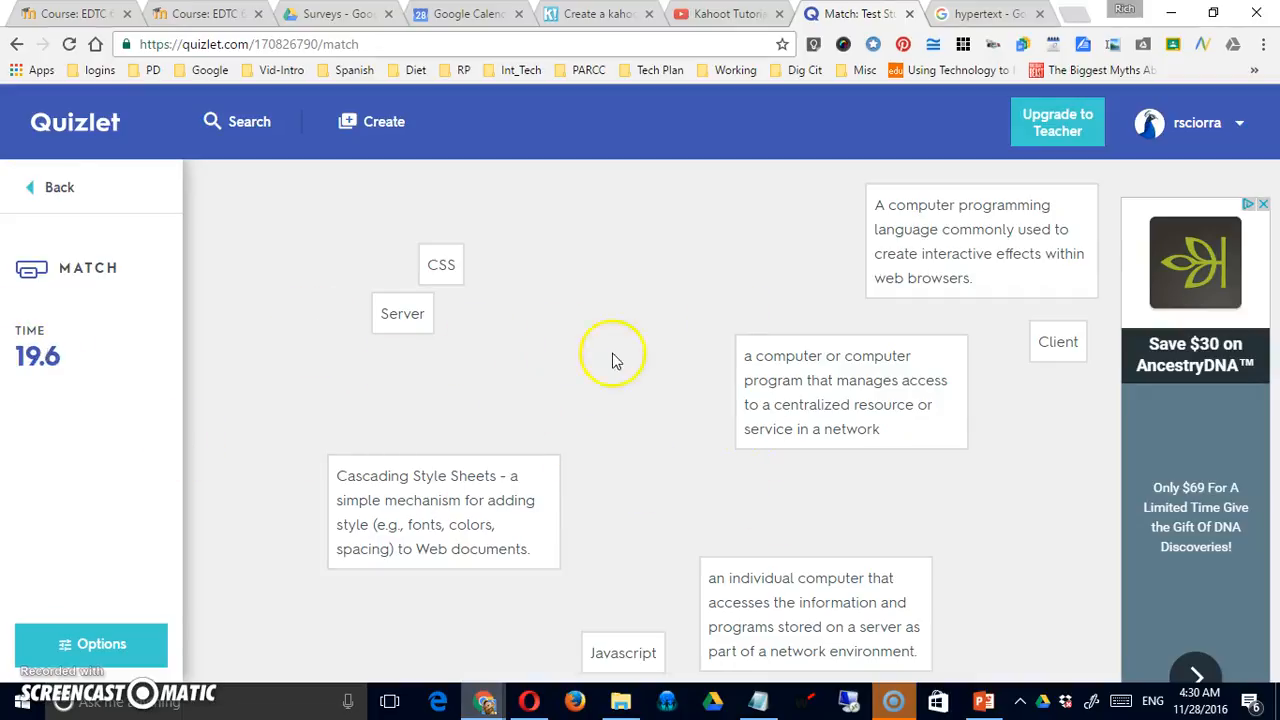
left_click(52, 188)
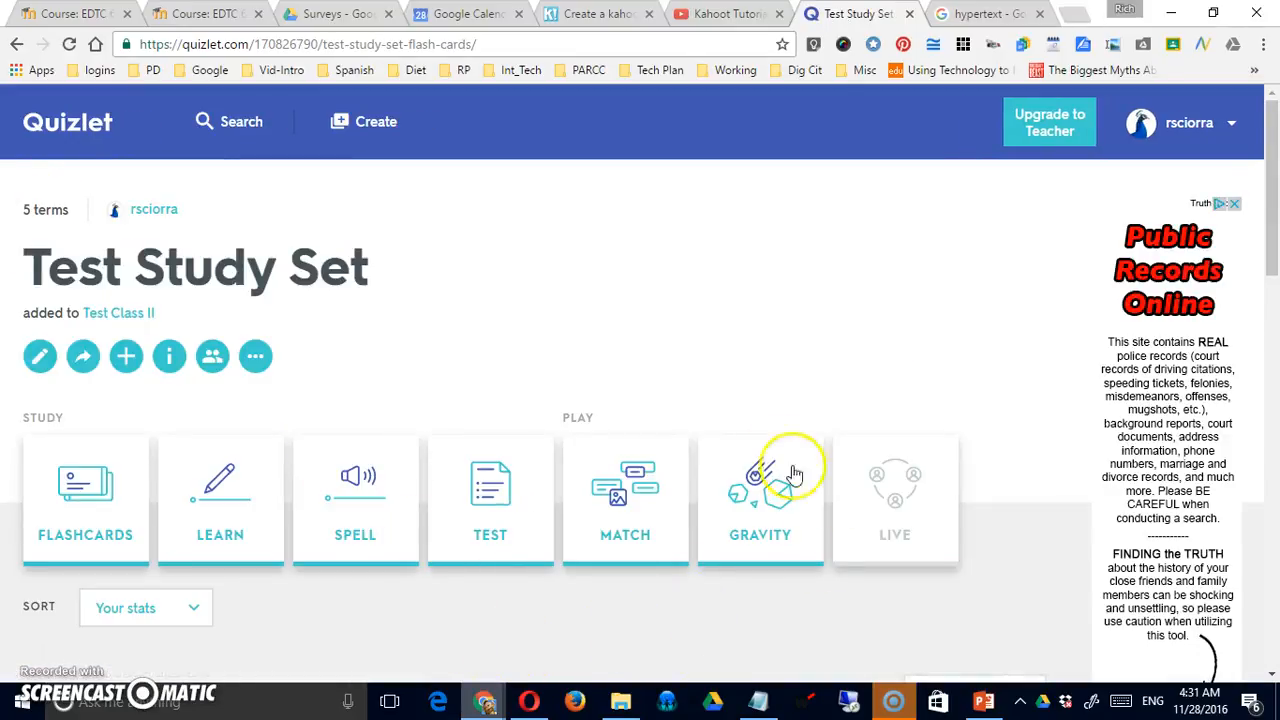
- Start the Gravity game with all terms, starting with Definition and at Easy difficulty
left_click(740, 532)
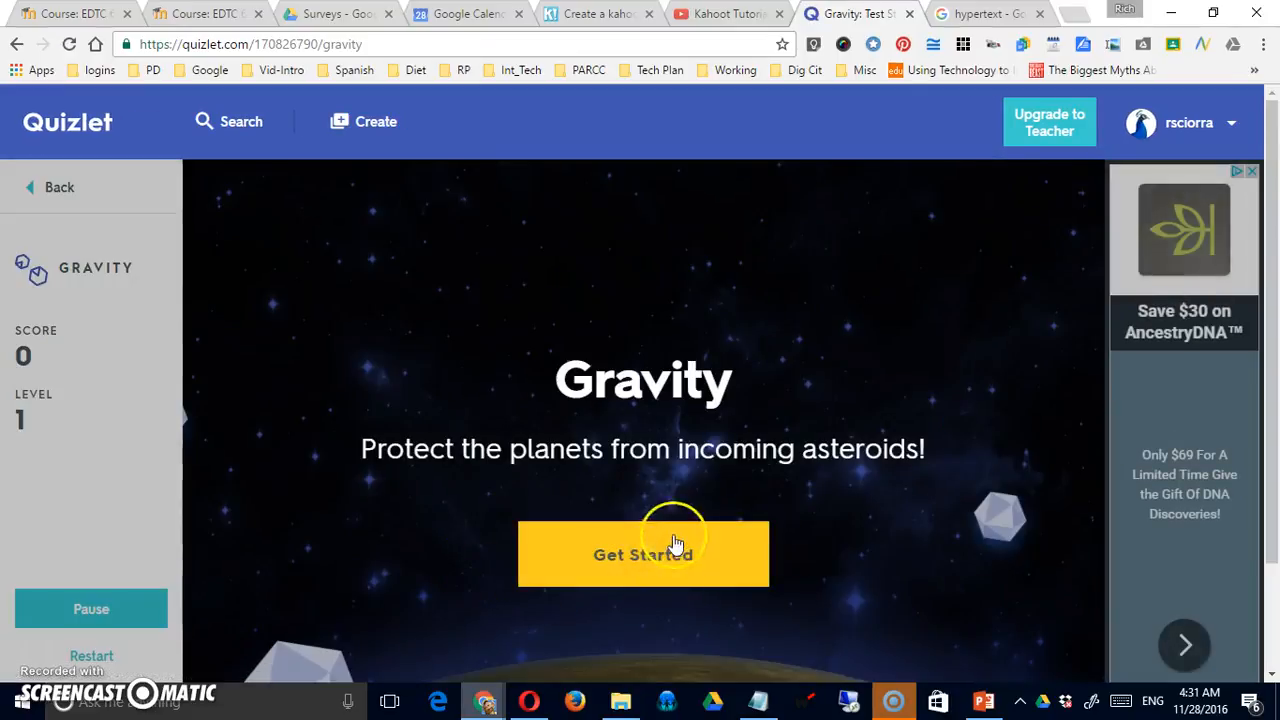
left_click(659, 577)
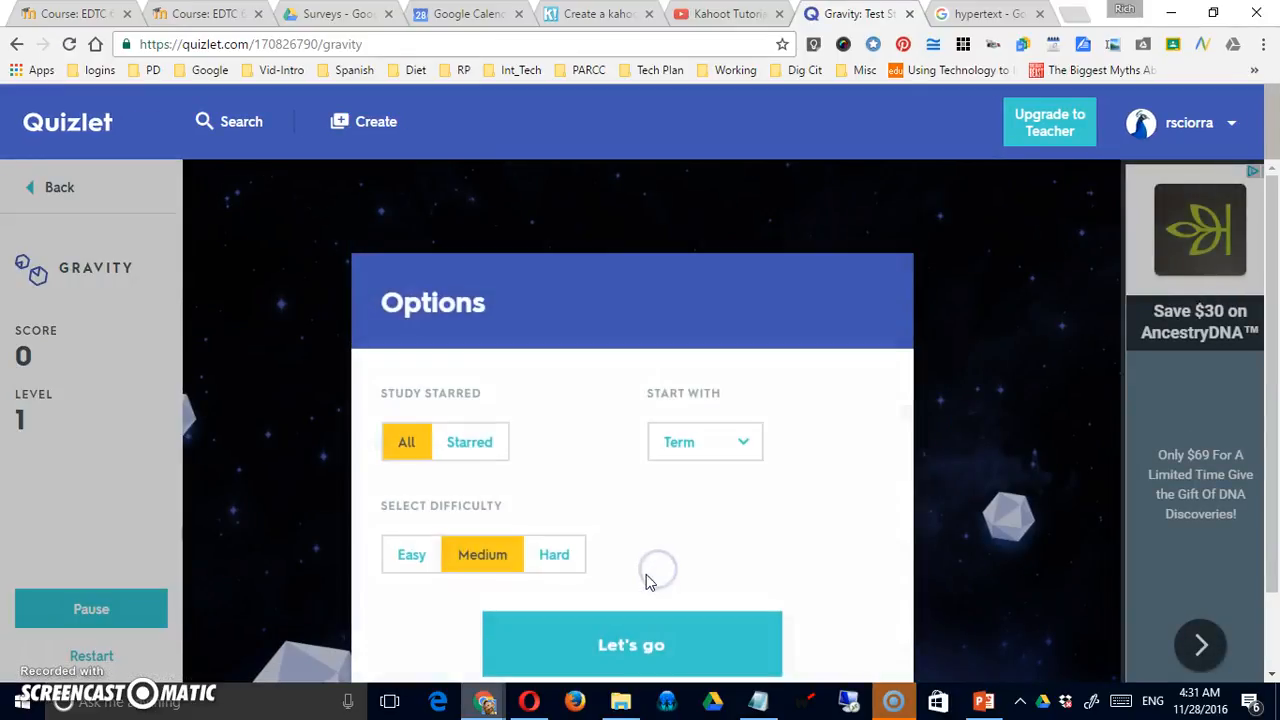
left_click(737, 449)
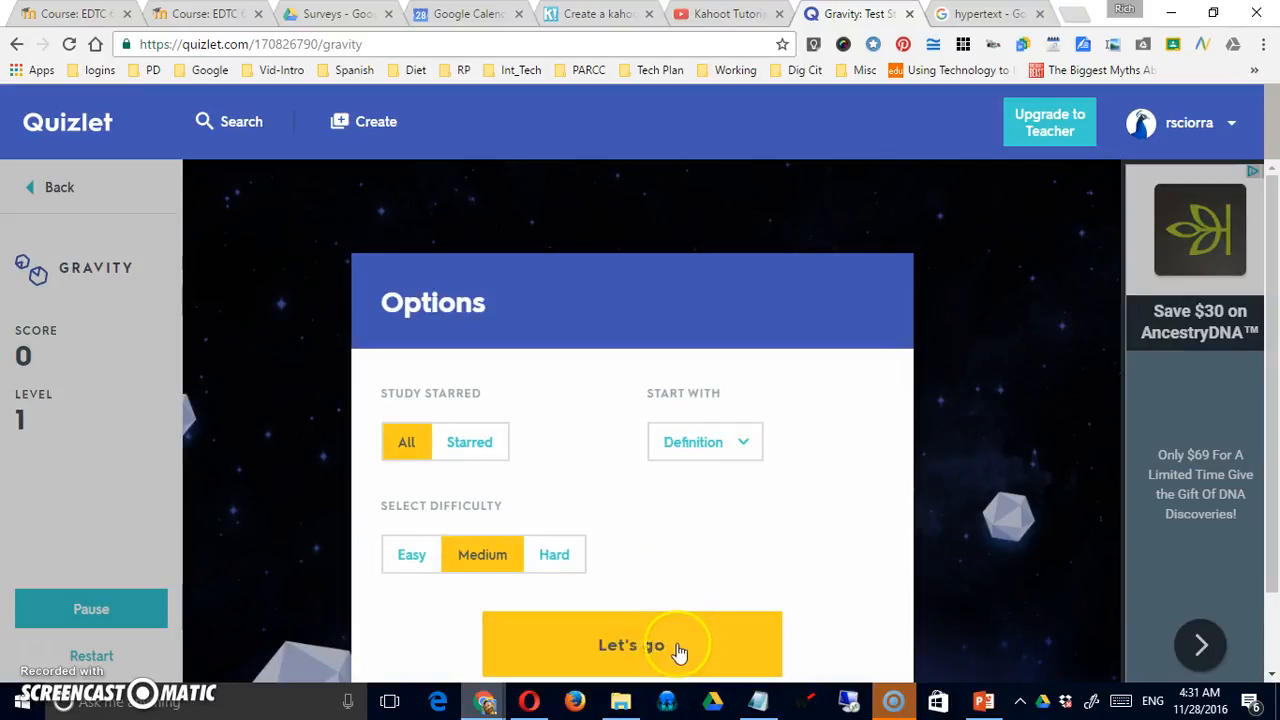
left_click(752, 450)
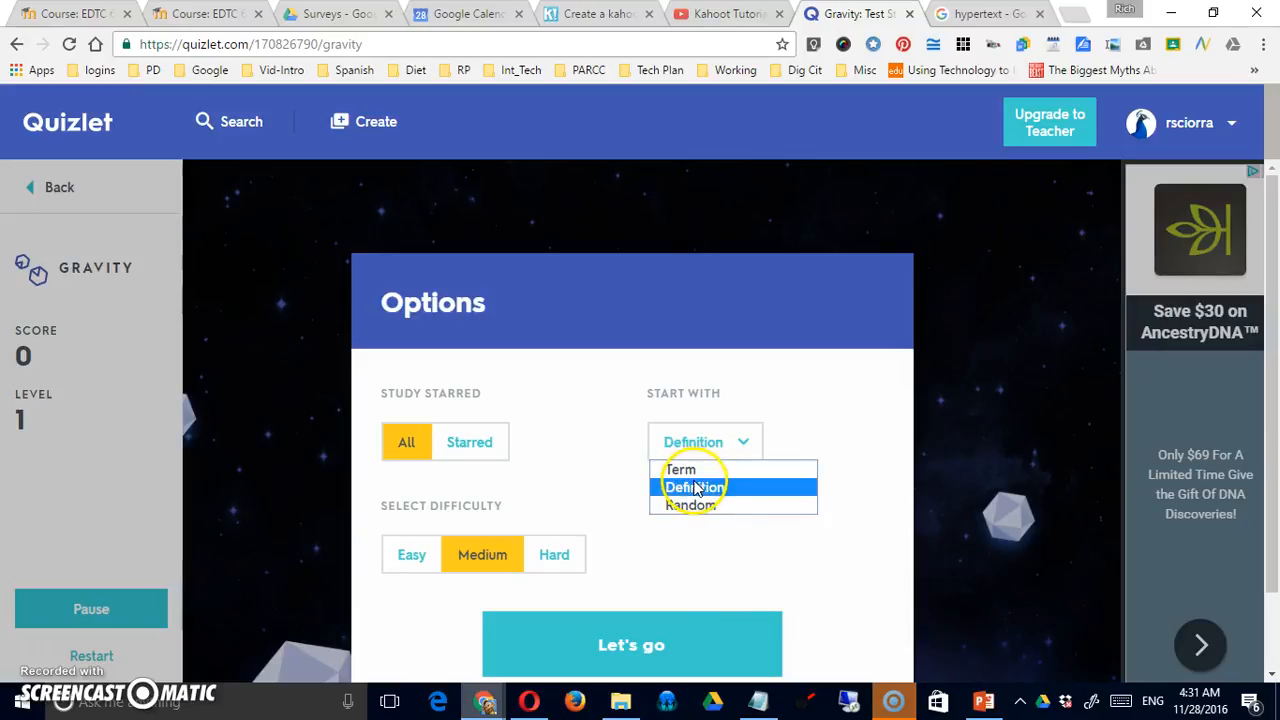
left_click(697, 488)
left_click(415, 556)
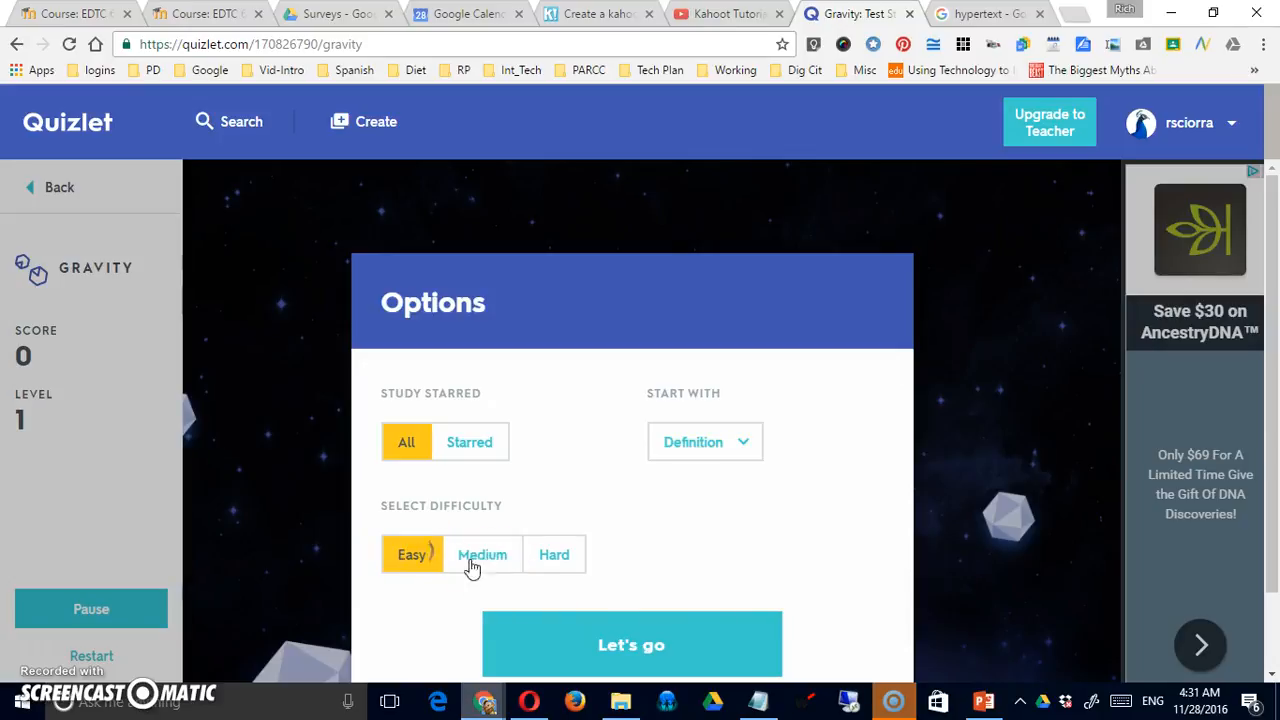
left_click(660, 648)
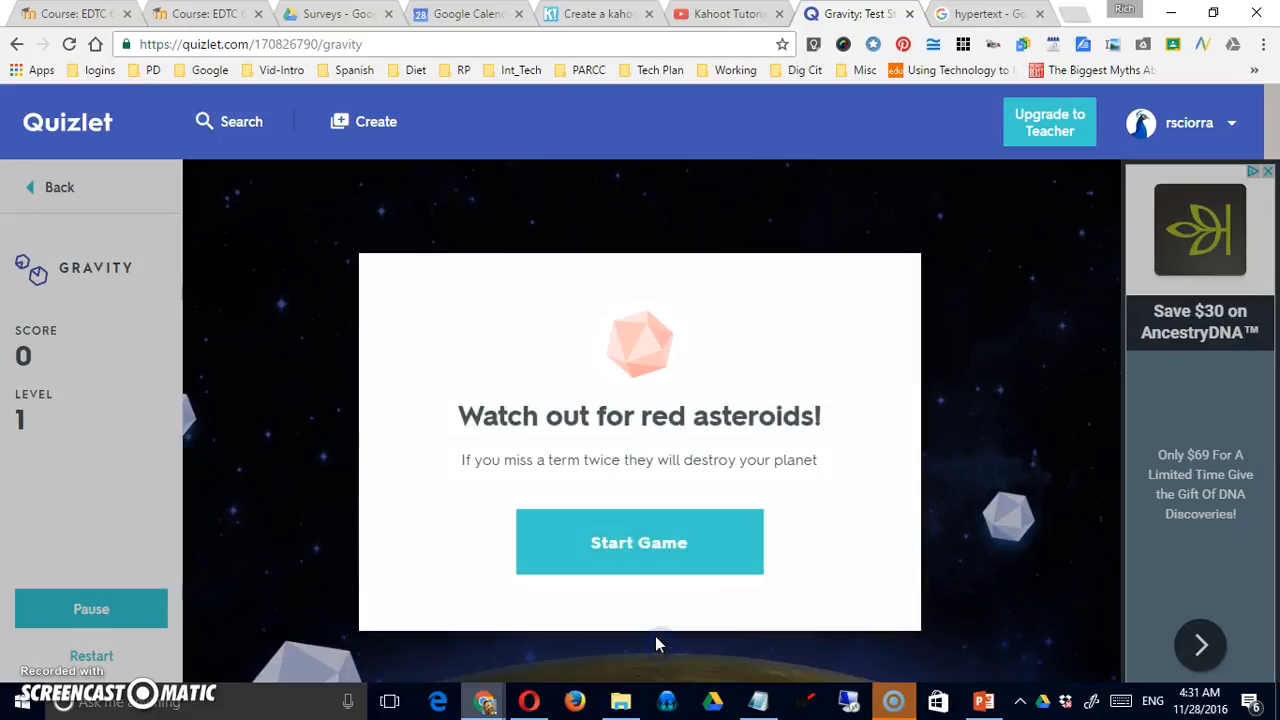
left_click(638, 543)
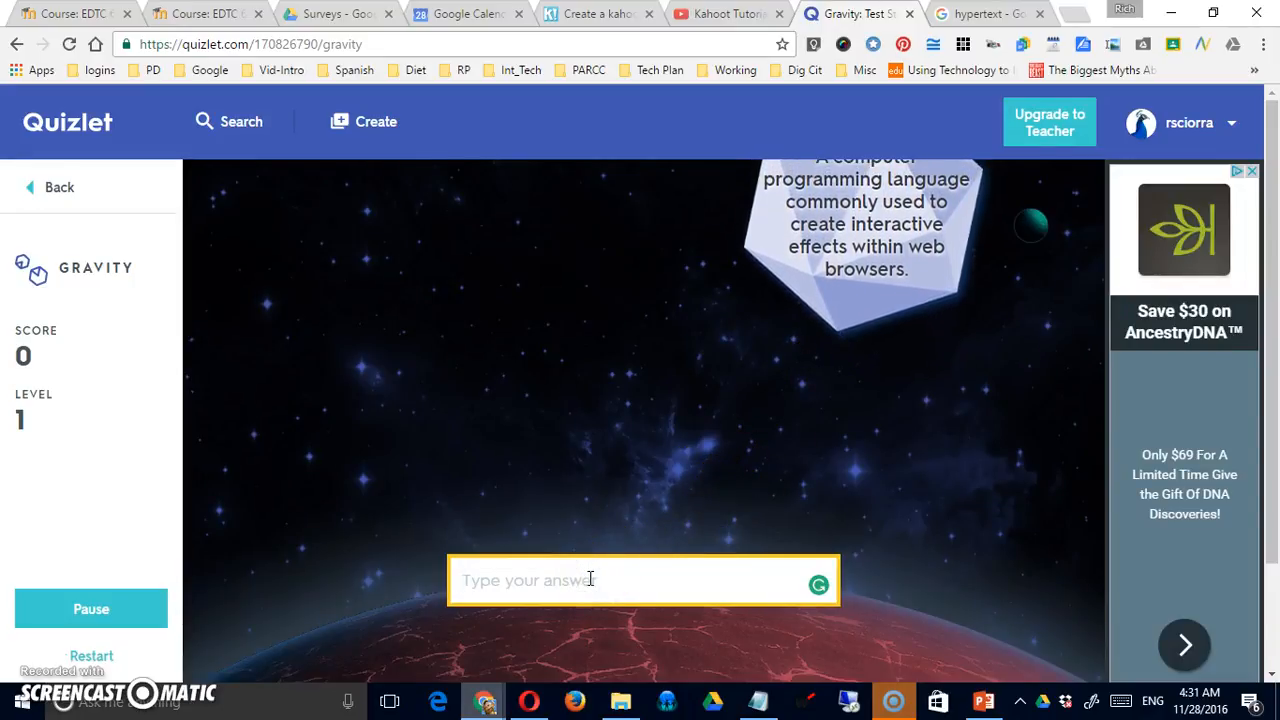
- Answer the programming language asteroid with javascript, skip the Hypertext markup language one, and leave Gravity for the study set page
type("jav")
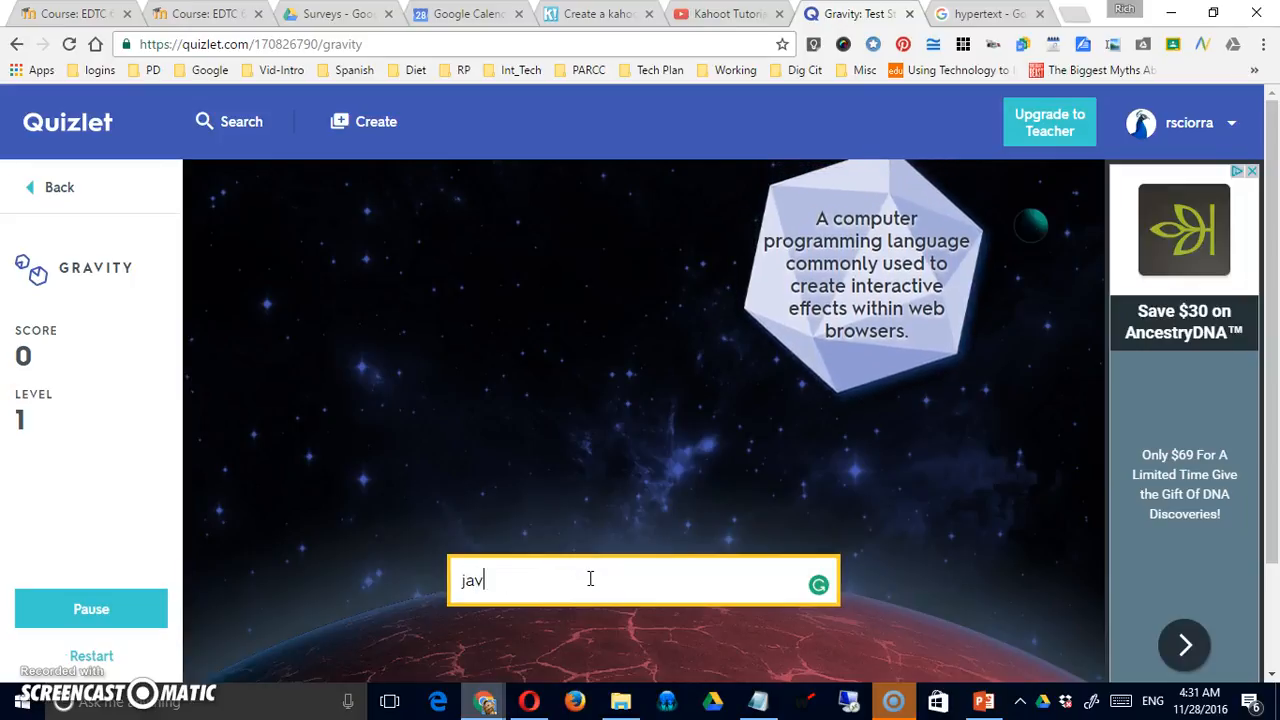
type("ascript")
key("Return")
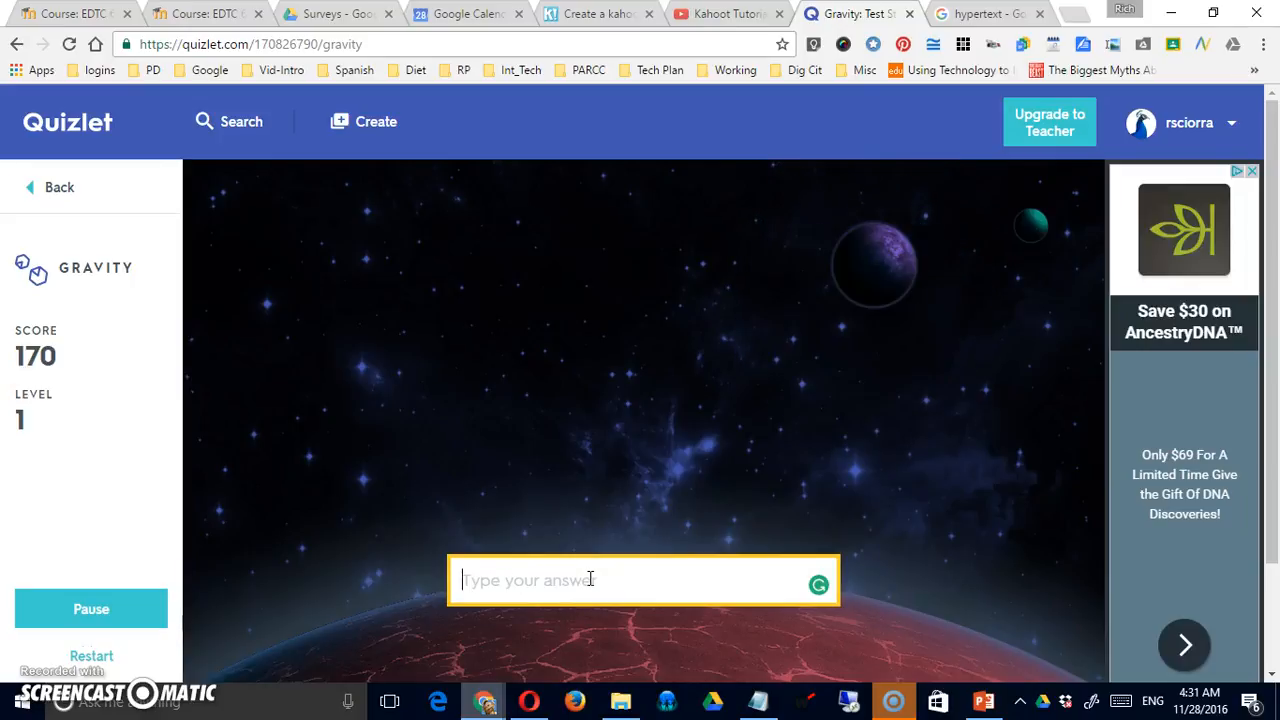
left_click(602, 562)
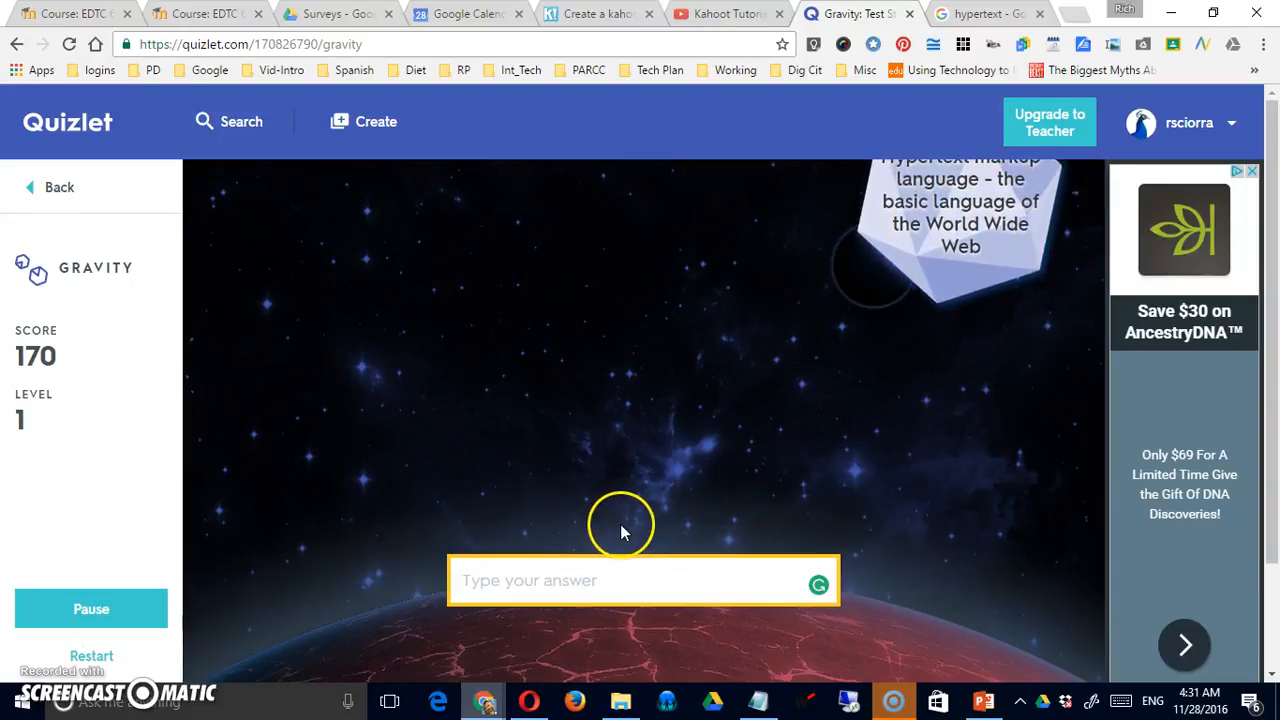
key("Escape")
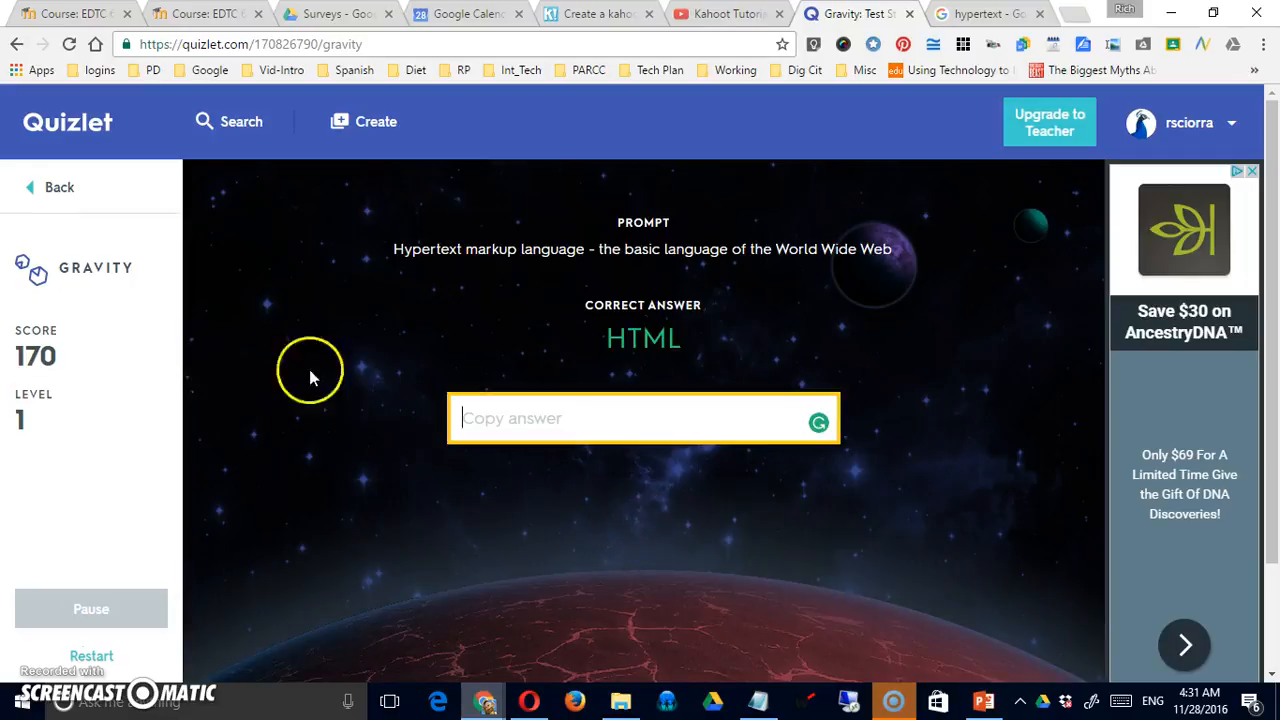
left_click(42, 189)
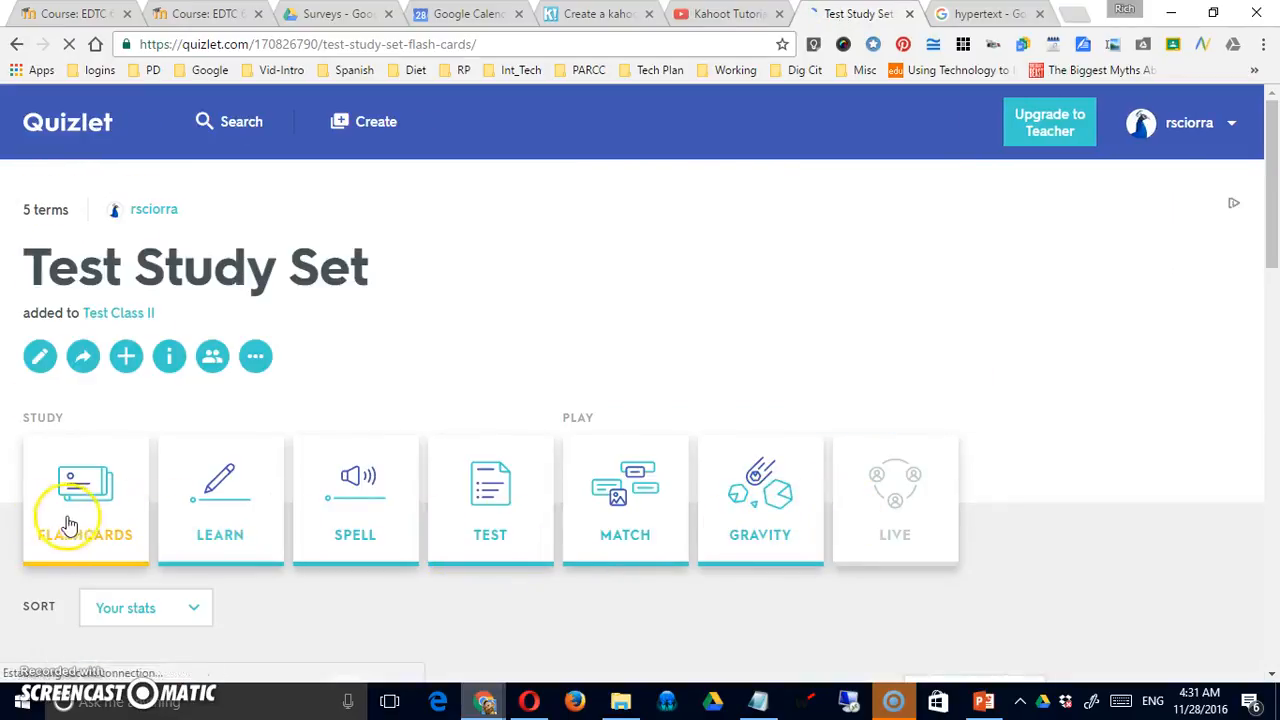
- Examine the set's terms grouped by personal stats, from often missed to not yet answered, and return to the study modes
scroll(400, 594, "down", 1)
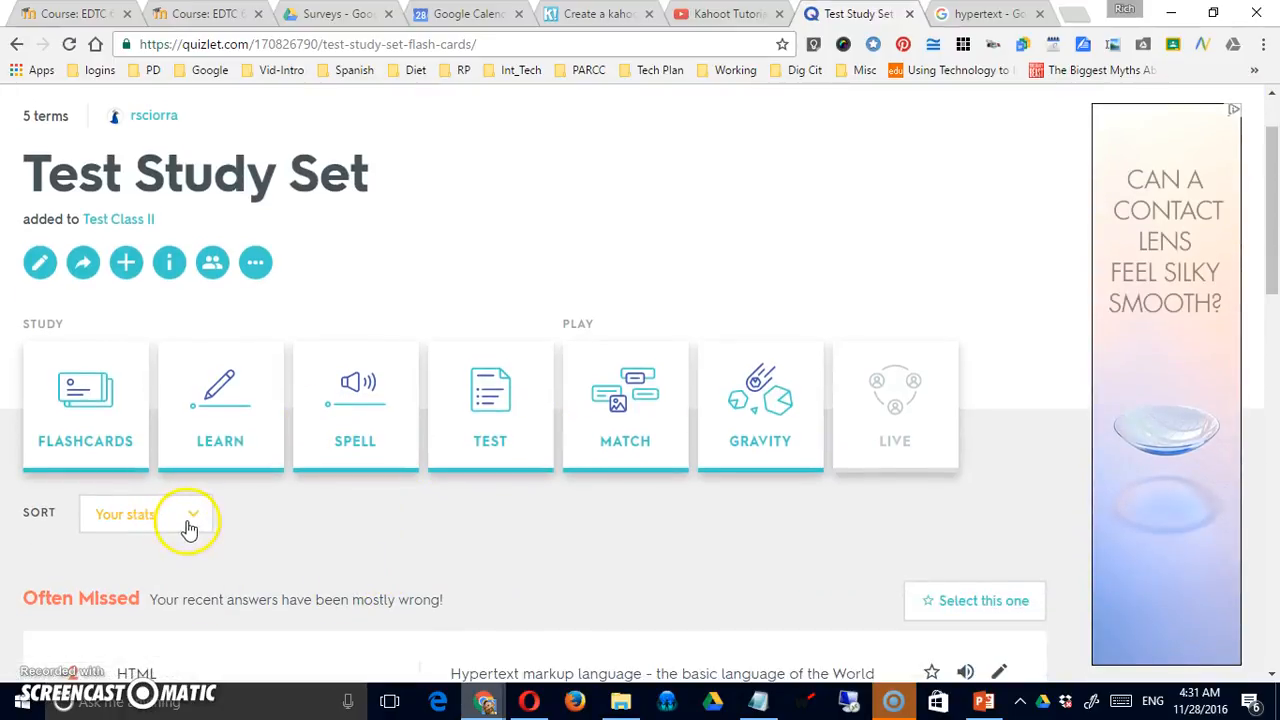
scroll(306, 525, "down", 3)
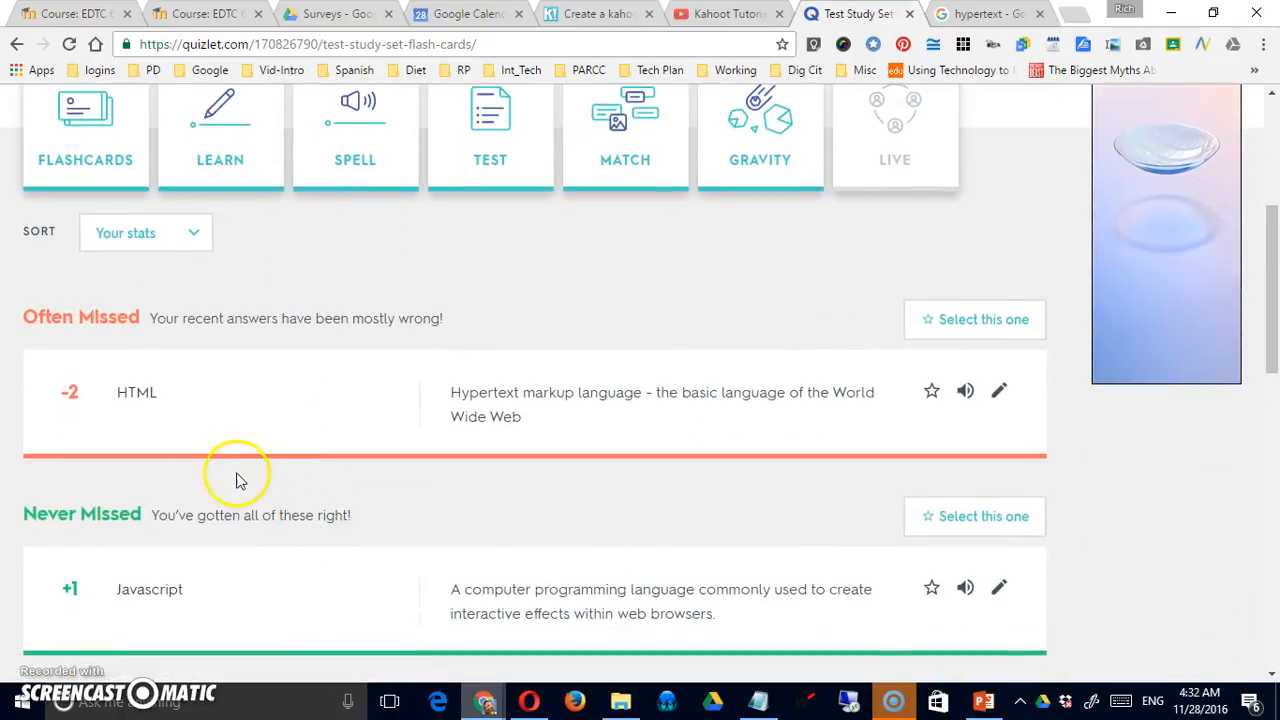
scroll(214, 420, "down", 4)
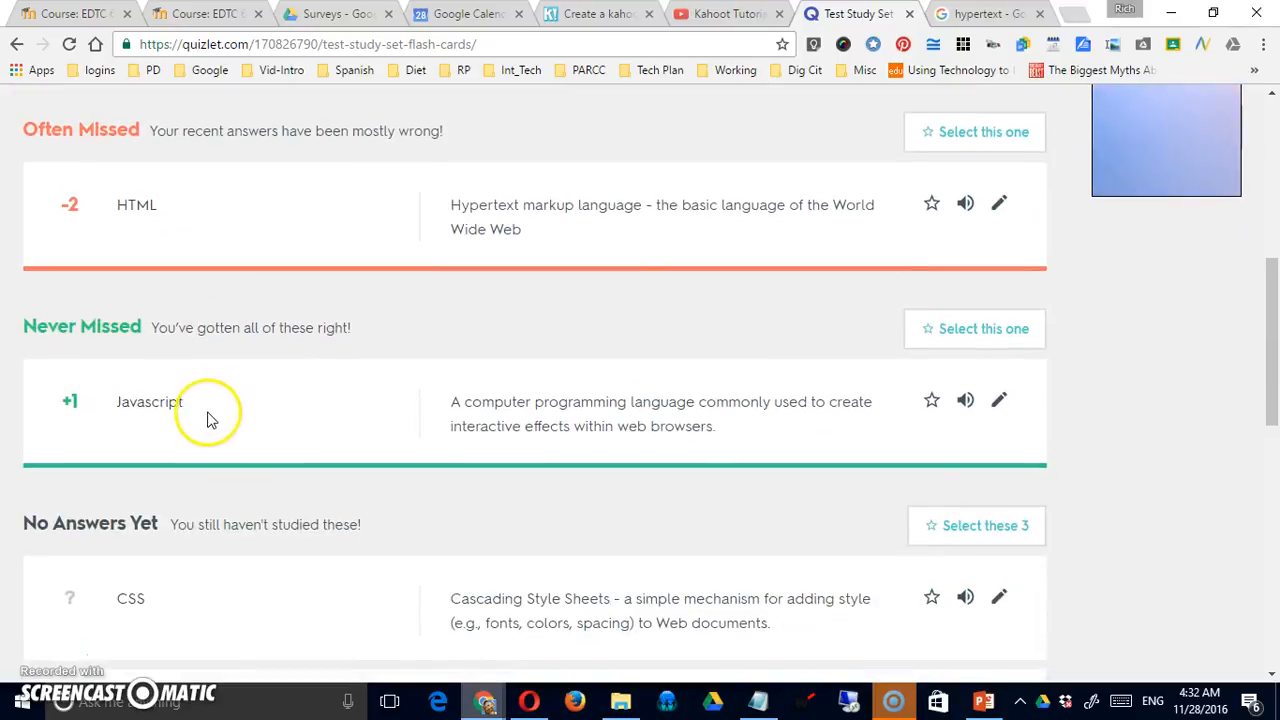
scroll(198, 420, "up", 3)
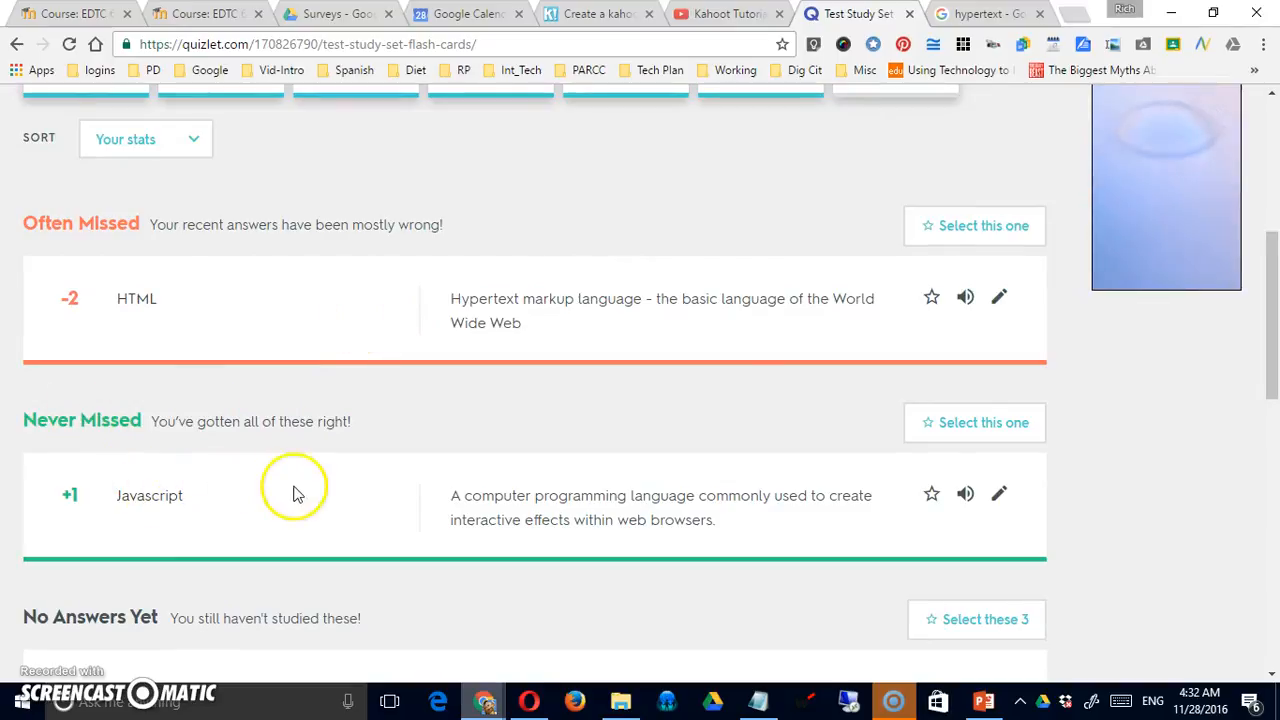
scroll(291, 486, "down", 3)
scroll(316, 503, "down", 4)
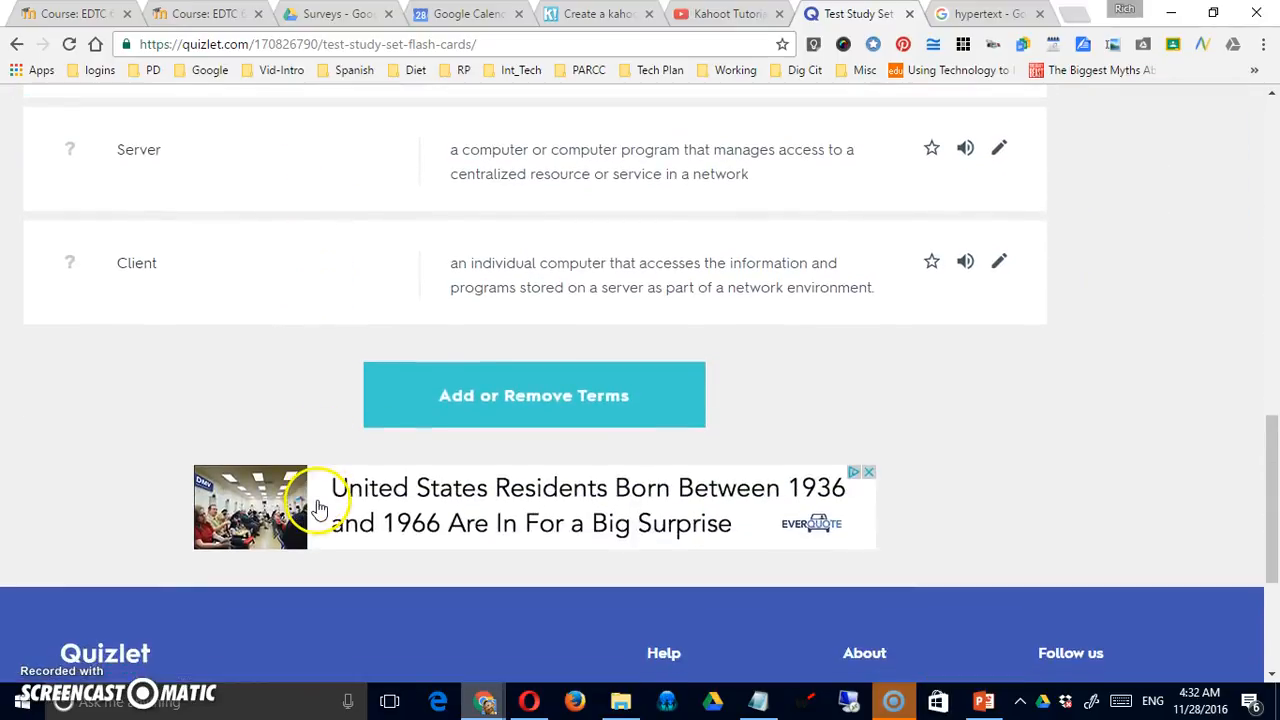
scroll(314, 500, "up", 6)
scroll(316, 495, "up", 5)
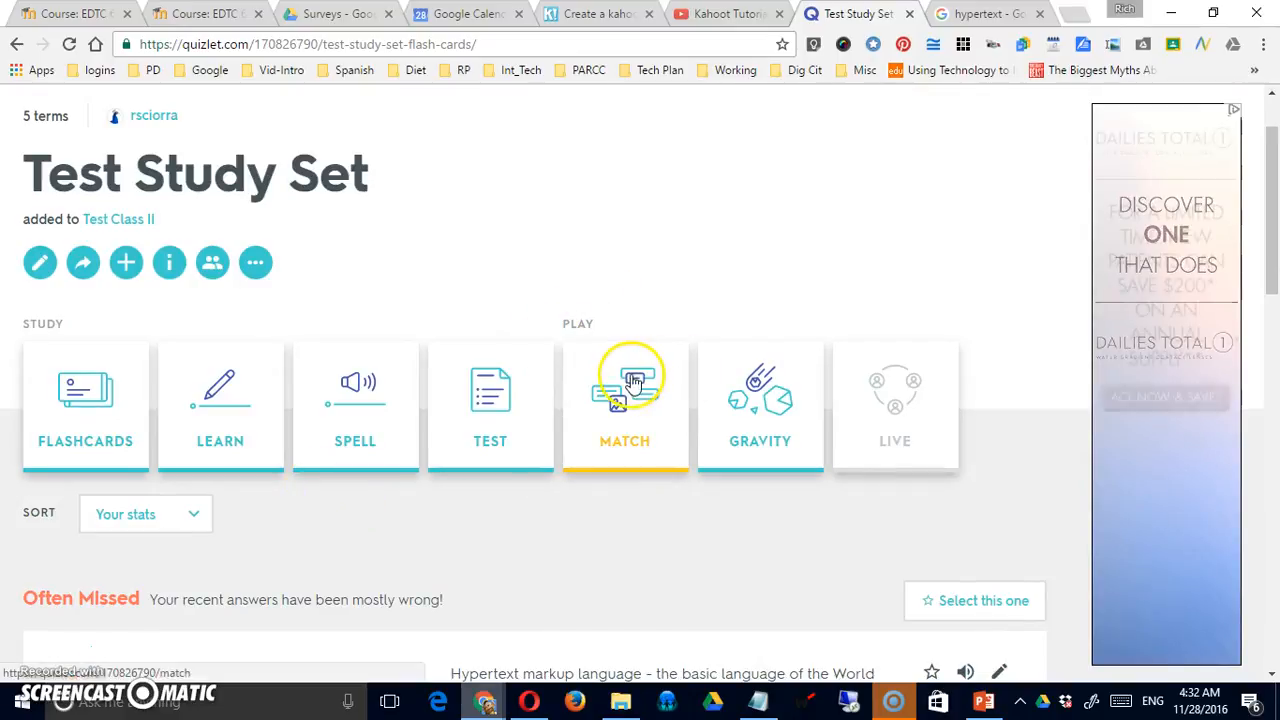
scroll(625, 385, "up", 1)
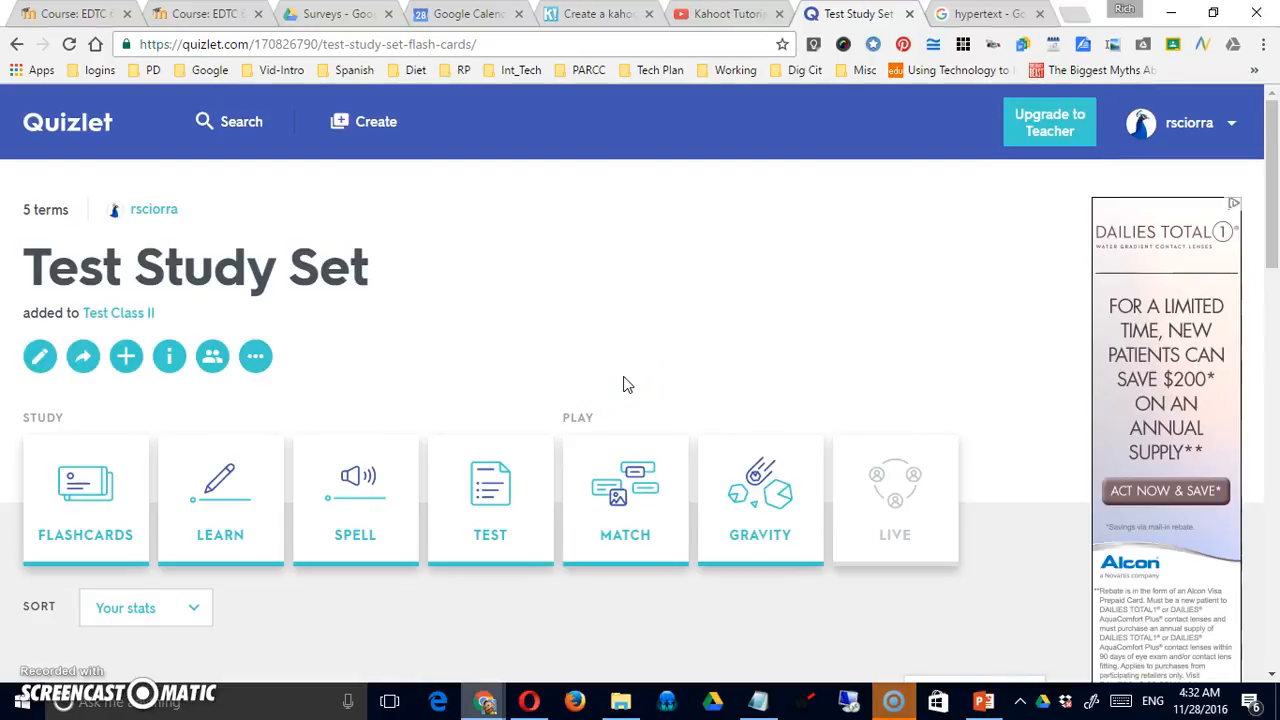
left_click(245, 622)
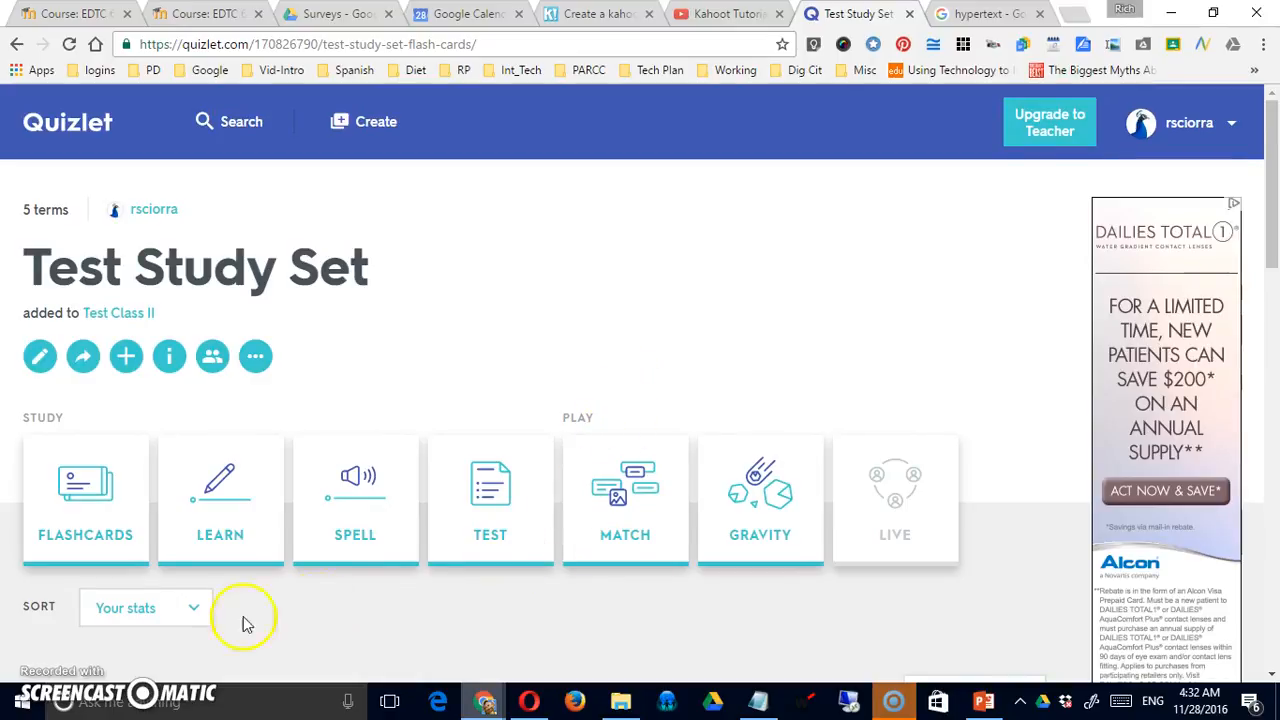